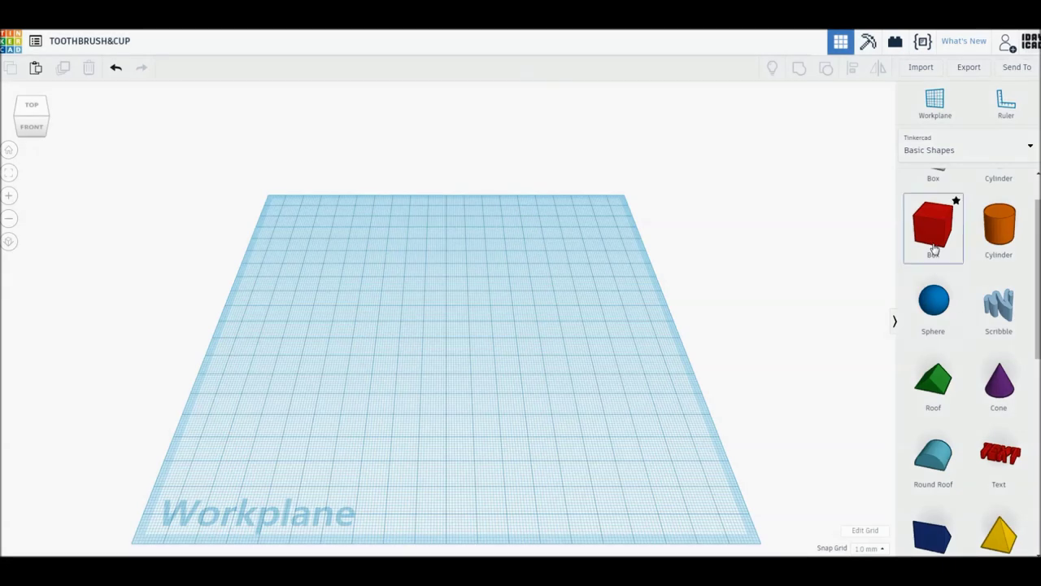
Place a cylinder on the workplane and, in Top view, make copies of it for the pill ends
left_click(358, 324)
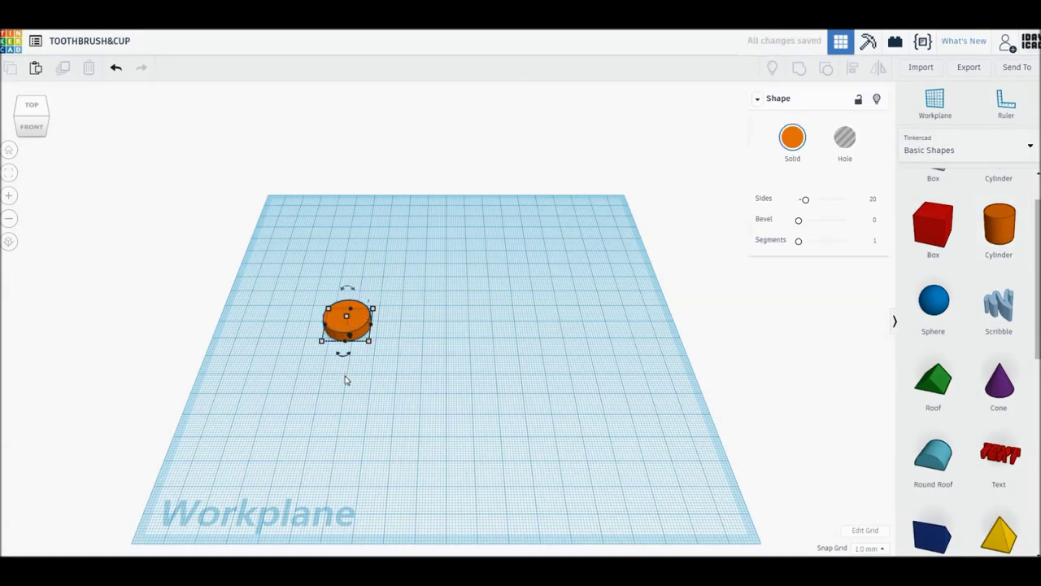
type("10")
key("Return")
scroll(344, 342, "up", 5)
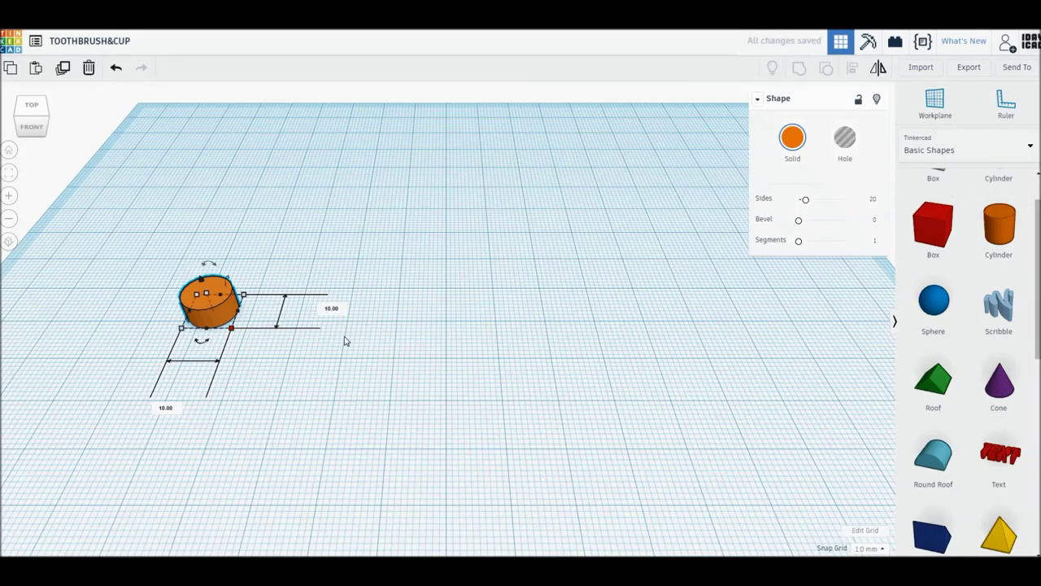
left_click(332, 325)
left_click(31, 105)
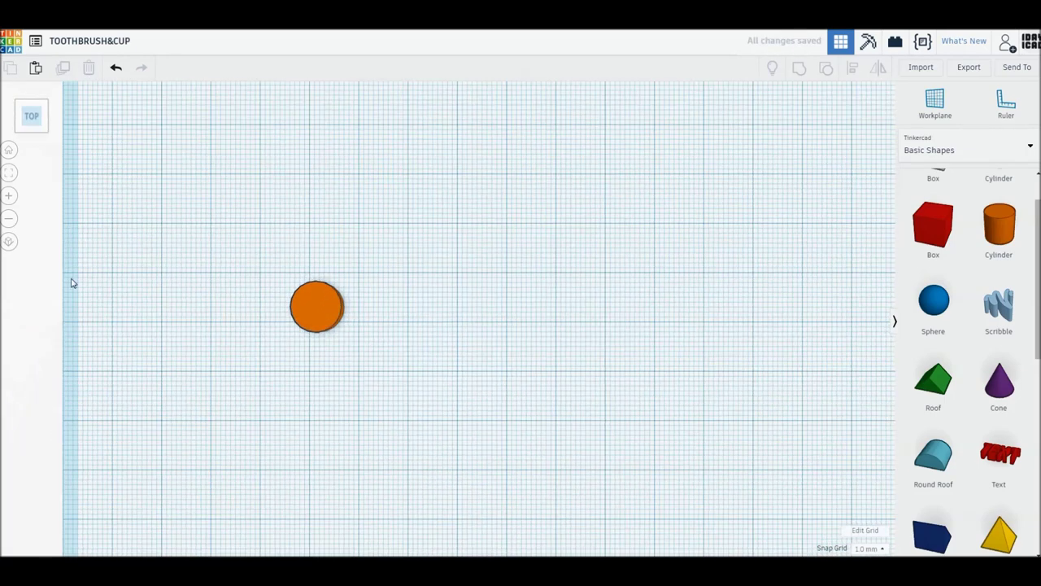
left_click(292, 311)
left_click_drag(291, 311, 682, 300, "alt")
mouse_move(933, 224)
left_mouse_down()
mouse_move(348, 405)
mouse_move(322, 333)
mouse_move(675, 302)
left_mouse_up()
Size the red box between the cylinders to 10 × 10
type("10")
key("Tab")
type("10")
key("Return")
left_click(548, 379)
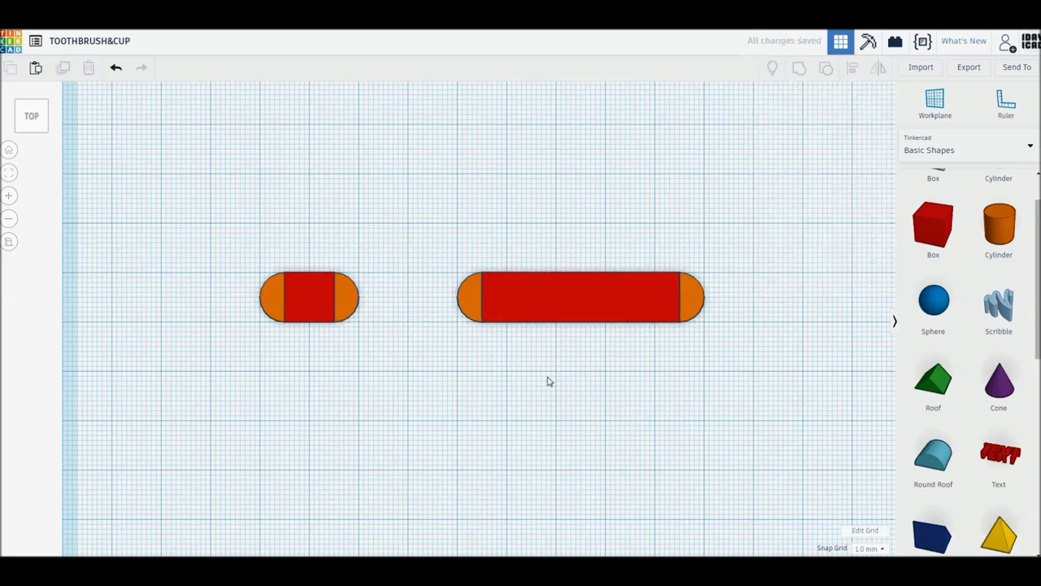
Flatten the square red box to 3 mm tall and place it as a thin bar between the pills
right_click_drag(548, 379, 312, 245)
left_click(557, 258)
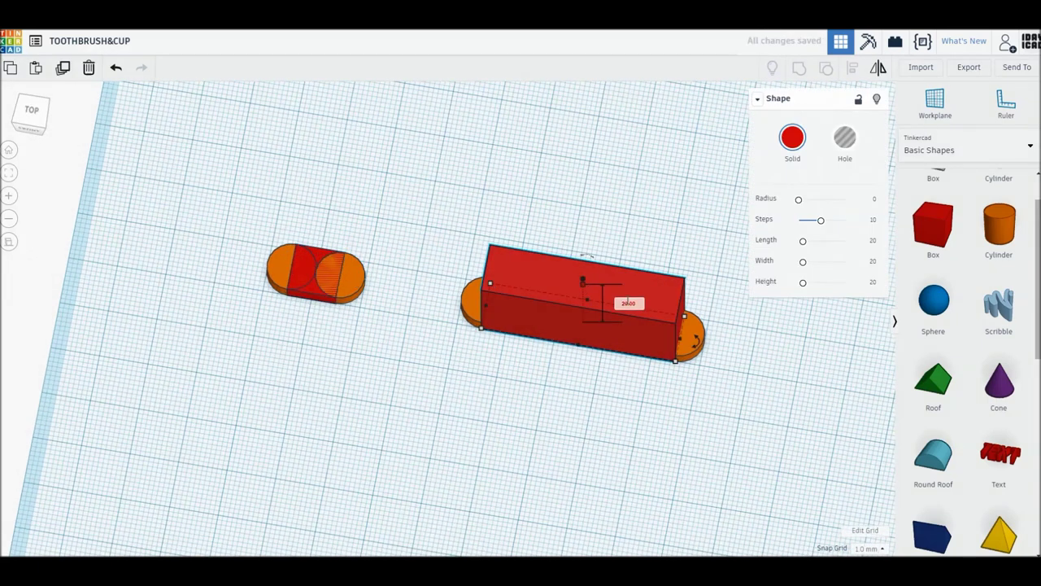
left_click(475, 333)
type("3")
key("Return")
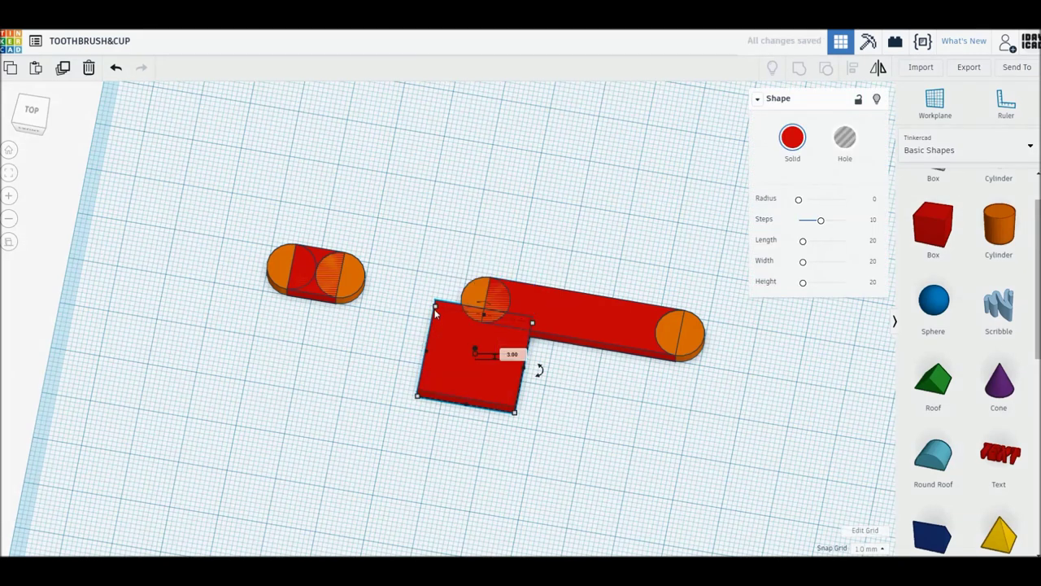
type("8")
key("Return")
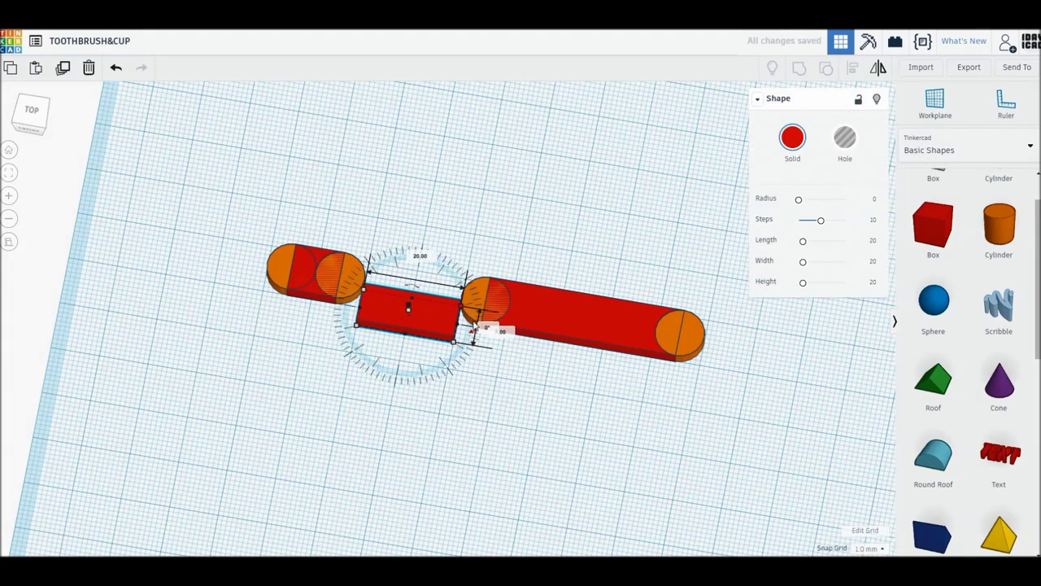
mouse_move(382, 313)
left_mouse_down()
mouse_move(371, 291)
mouse_move(474, 303)
left_mouse_up()
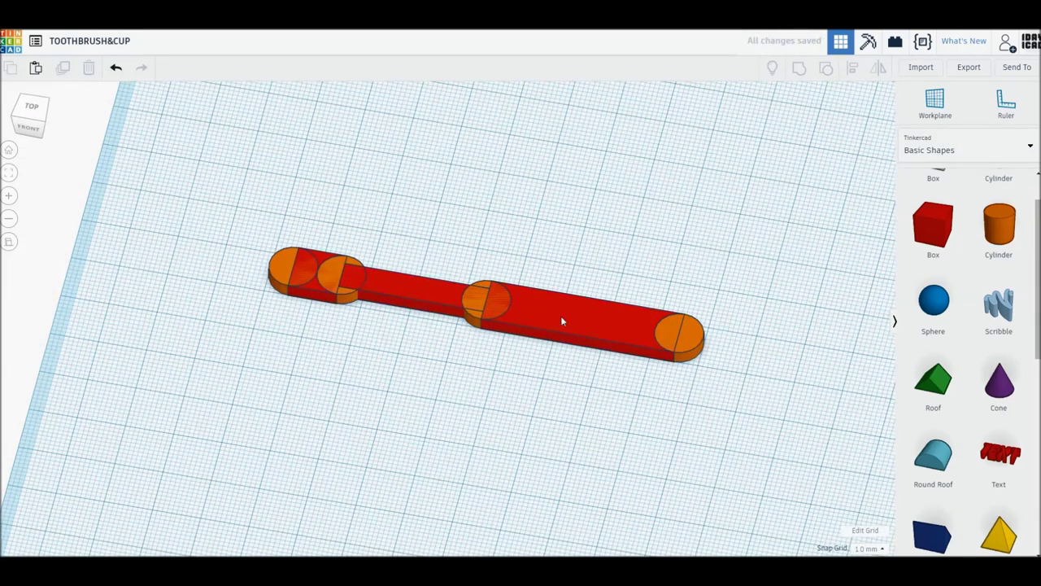
Move the end cylinder to the long bar's end, group everything, and add a new cylinder
left_click(687, 345)
left_click_drag(680, 332, 736, 356)
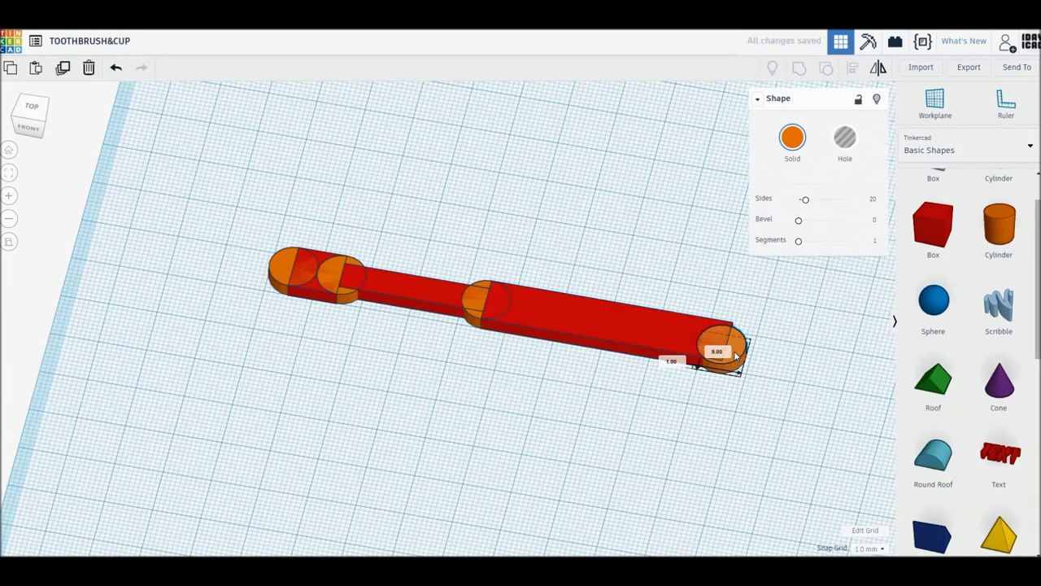
left_click_drag(783, 432, 213, 197)
key("ctrl+g")
left_click_drag(999, 224, 556, 187)
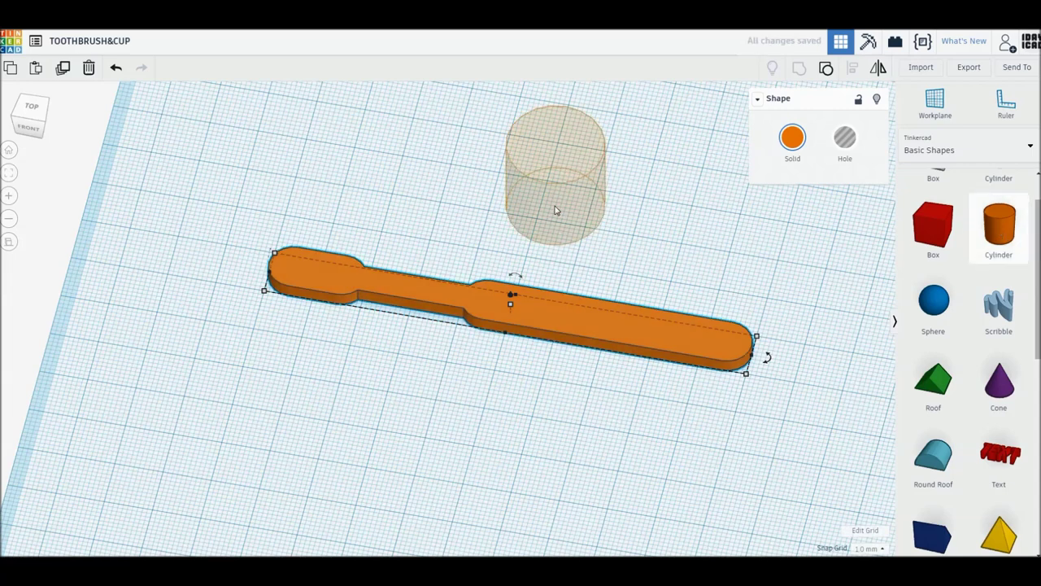
Shrink the cylinder to a thin 1 × 1 post and squeeze an added sphere into a post
left_click_drag(593, 252, 556, 208)
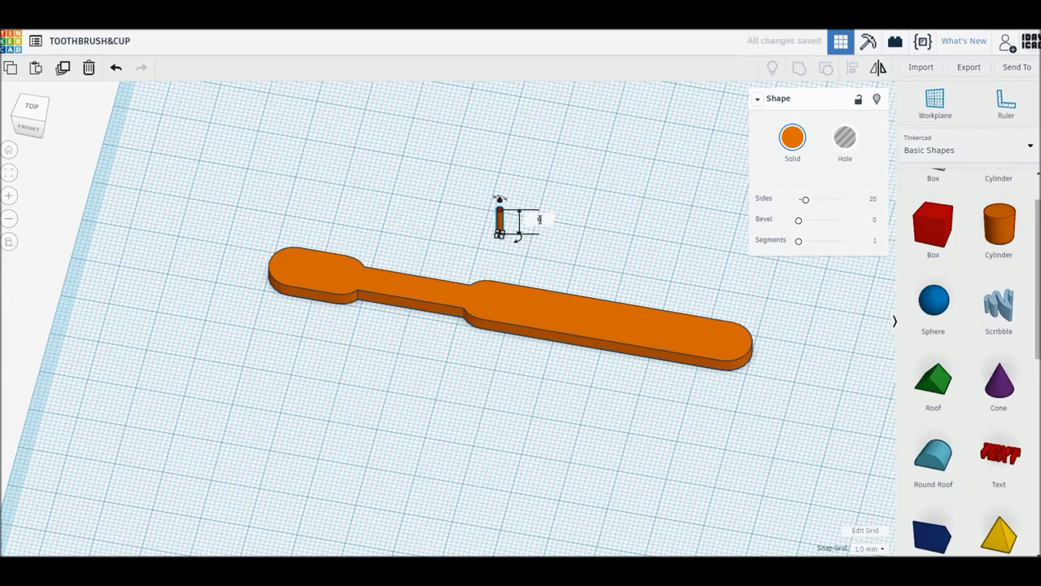
left_click_drag(933, 301, 612, 258)
mouse_move(675, 244)
left_mouse_down()
mouse_move(569, 257)
mouse_move(488, 195)
left_mouse_up()
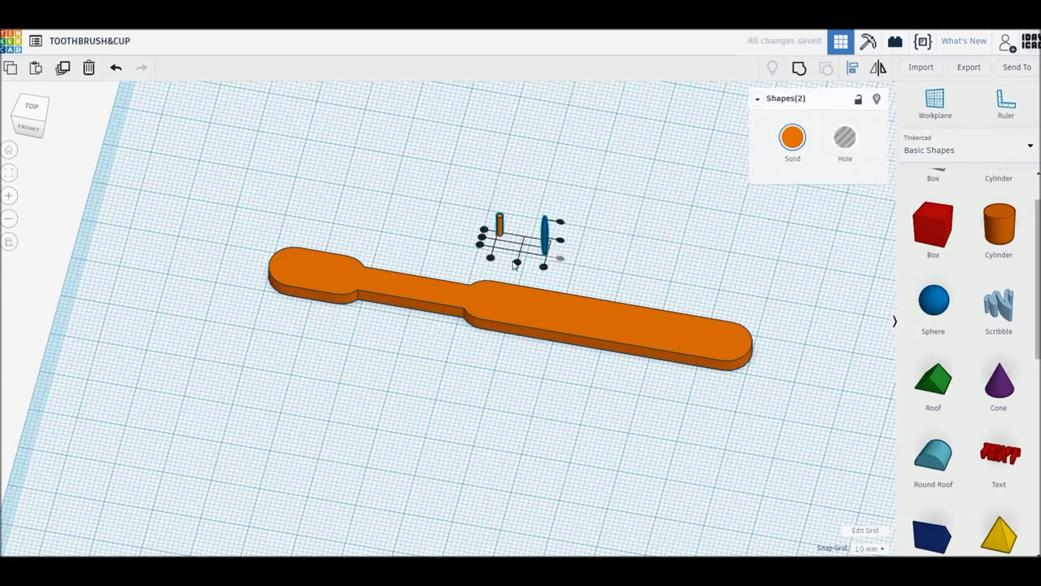
left_click(522, 228)
Colour the thin post grey and place it beside the toothbrush head in Top view
left_click(792, 139)
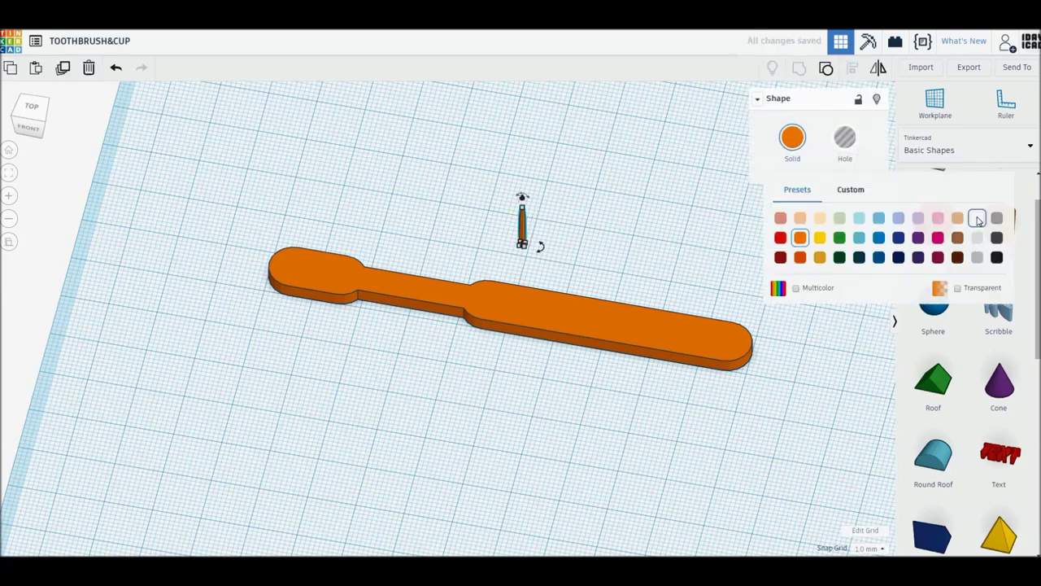
left_click(81, 168)
left_click(31, 105)
left_click_drag(463, 218, 256, 274)
right_click_drag(256, 274, 228, 228)
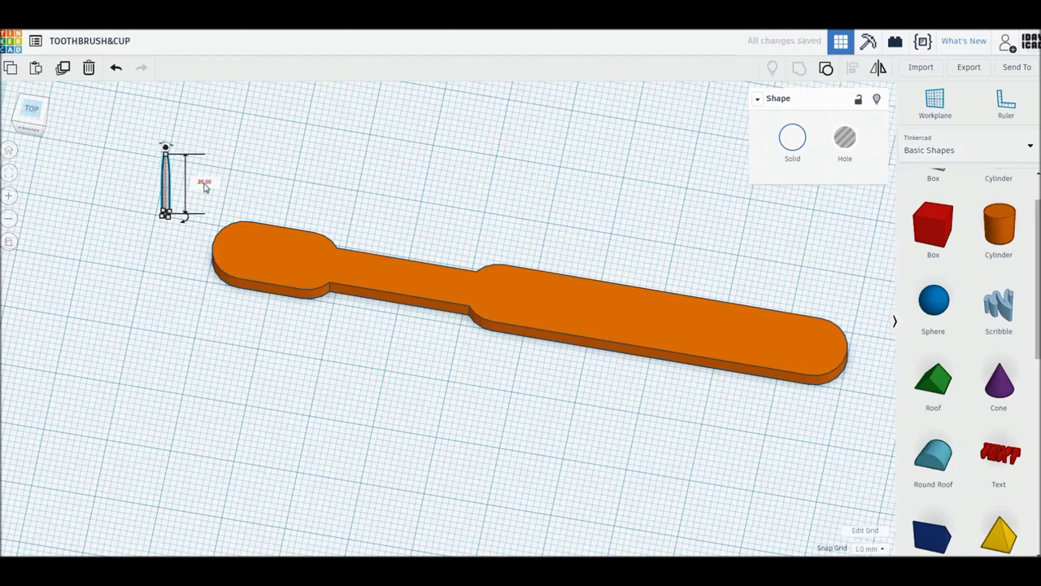
left_click_drag(170, 218, 179, 239)
left_click(31, 108)
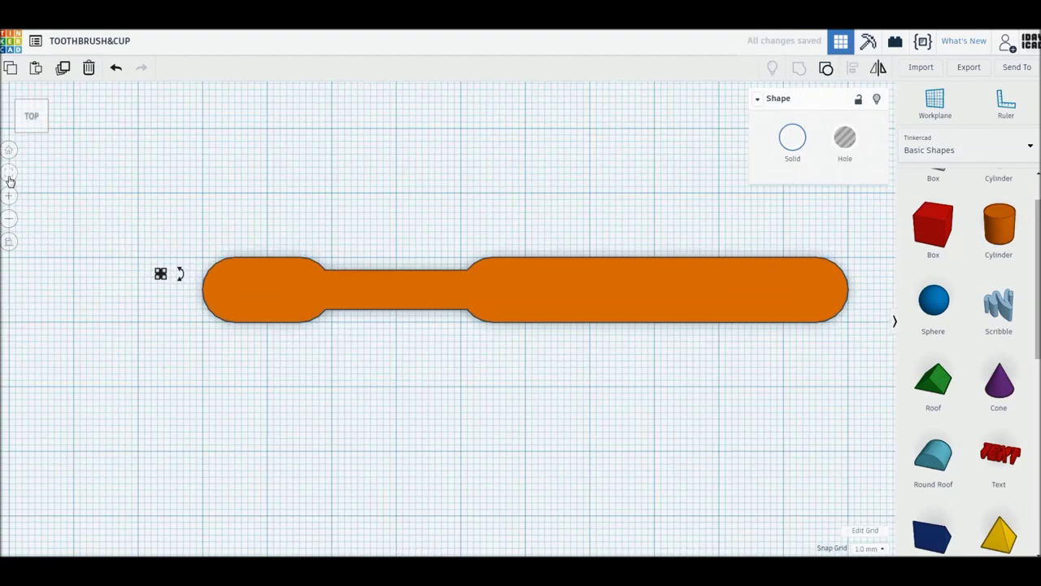
Shorten the grey post's height and return to Top view
scroll(448, 344, "up", 5)
right_click_drag(448, 344, 447, 244)
left_click_drag(447, 243, 450, 278)
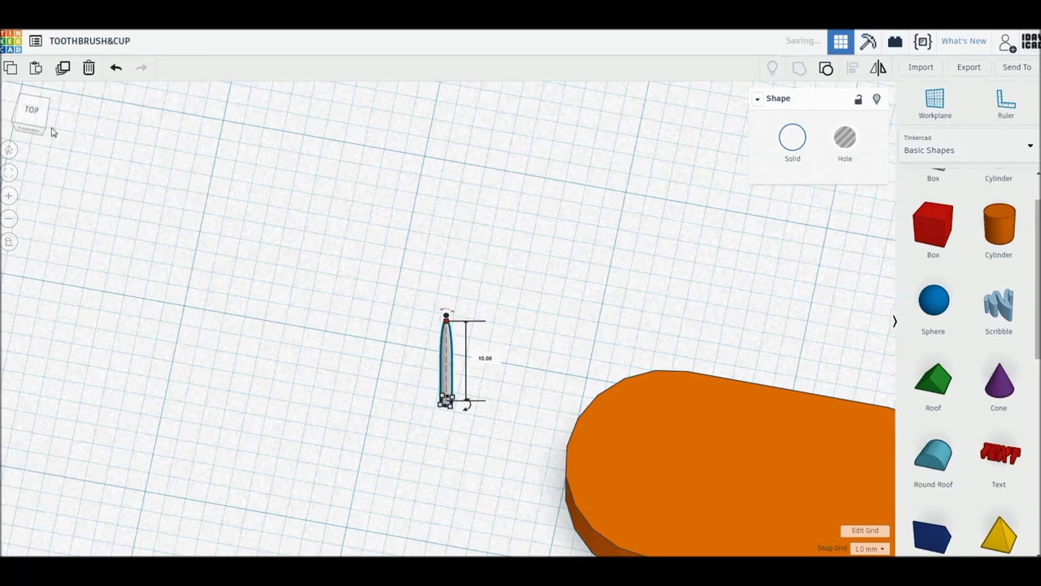
left_click(31, 109)
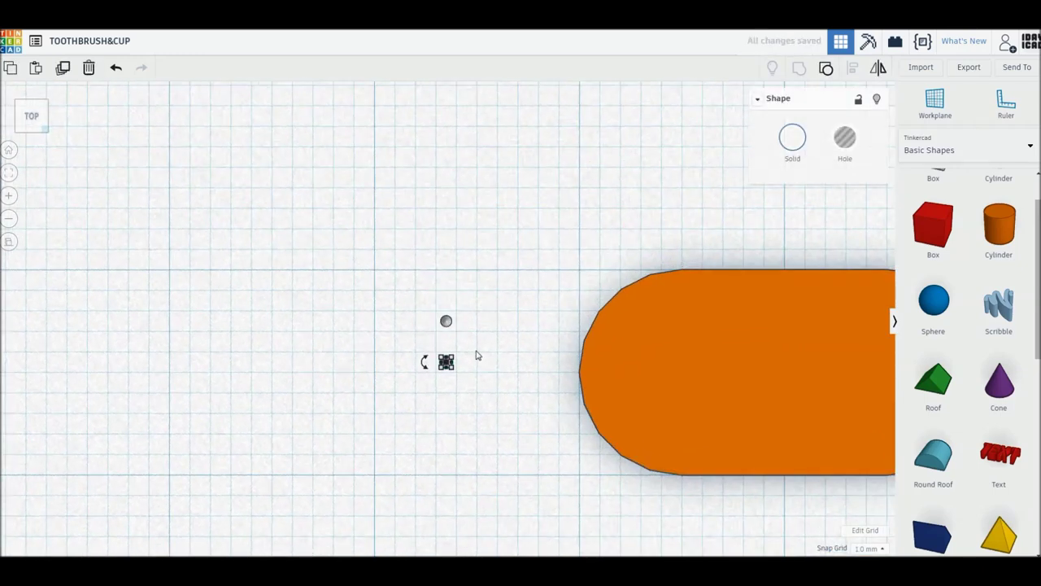
Duplicate the post into a rounded bristle grid and slide the toothbrush head beneath it
key("ctrl+d")
key("ctrl+d")
key("ctrl+d")
key("ctrl+d")
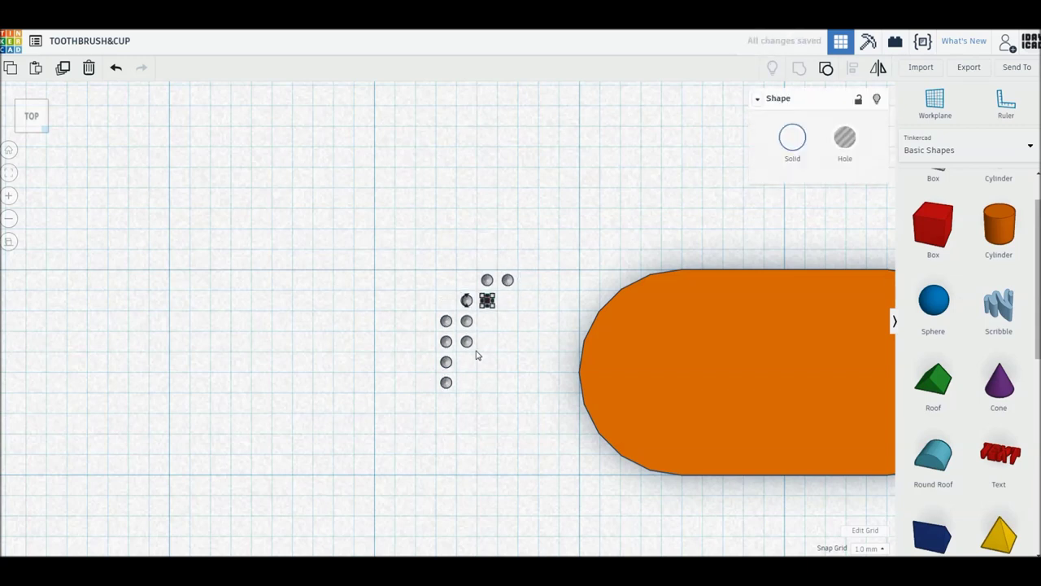
key("ctrl+d")
key("ctrl+d")
key("ctrl+d")
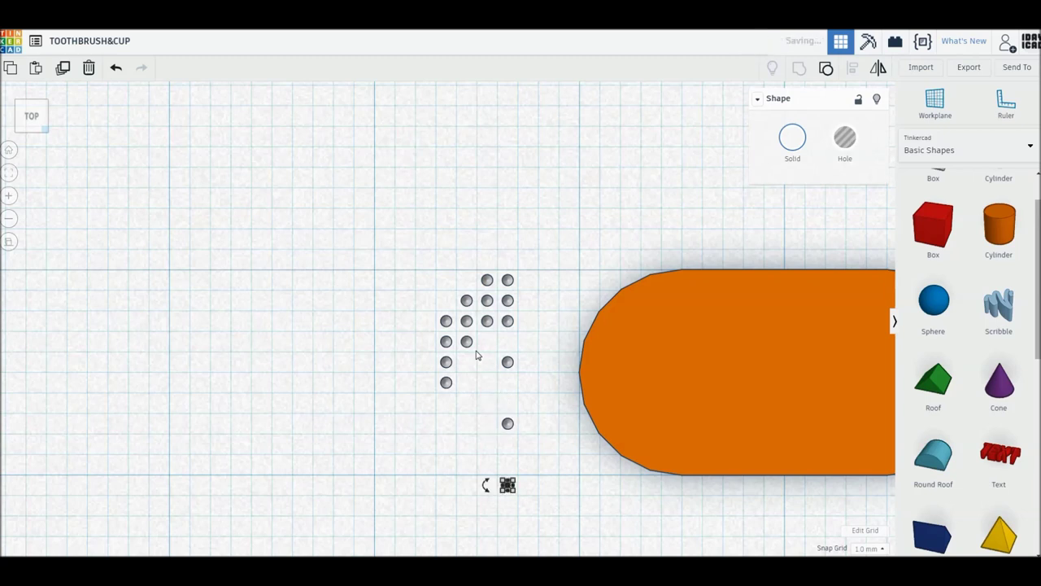
key("ctrl+d")
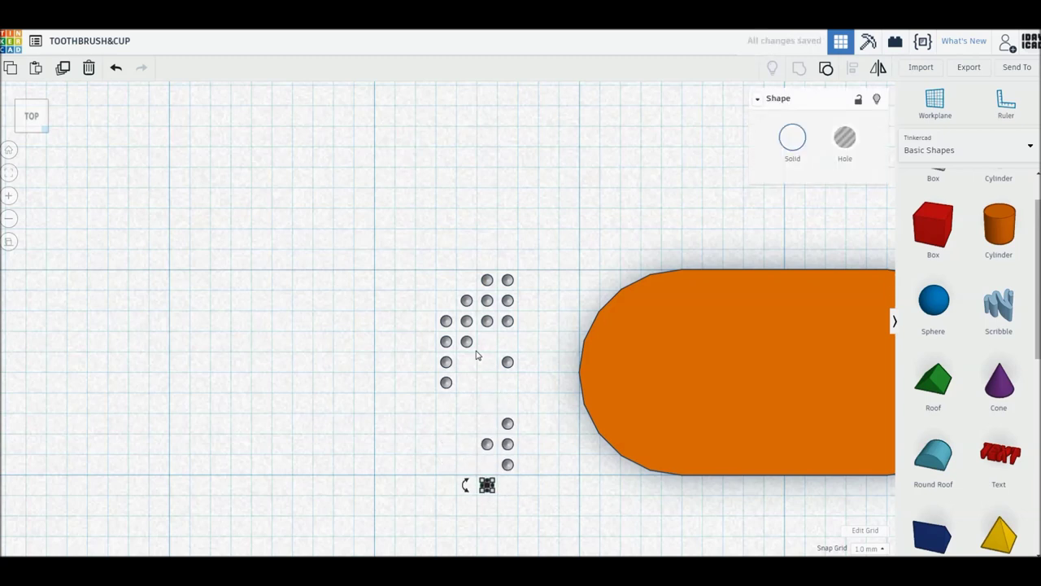
key("ctrl+d")
key("ctrl+d")
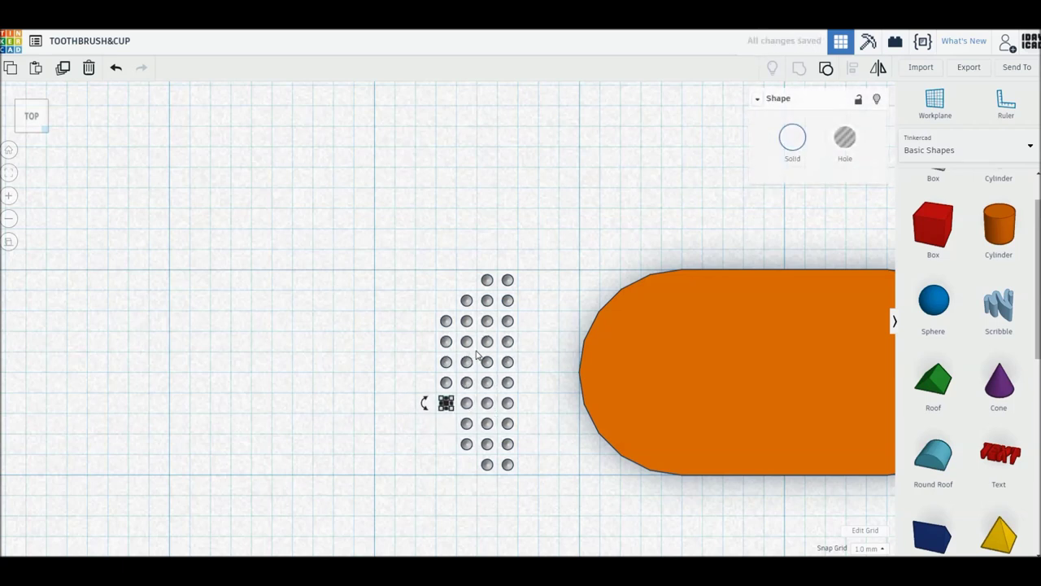
left_click(525, 439)
left_click_drag(666, 432, 468, 432)
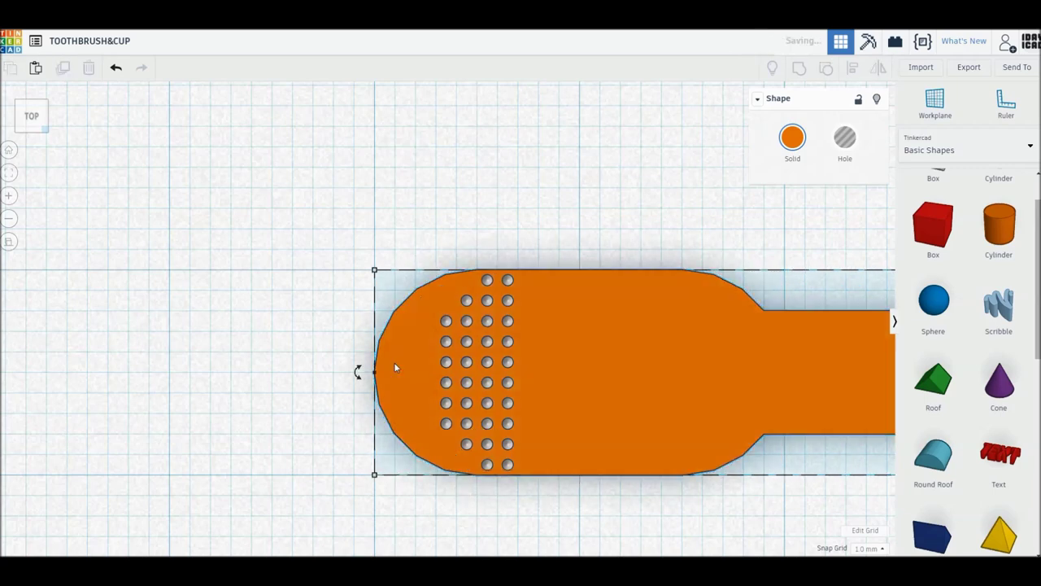
Delete the extra posts at the column ends and slide the toothbrush body clear to the right
key("Escape")
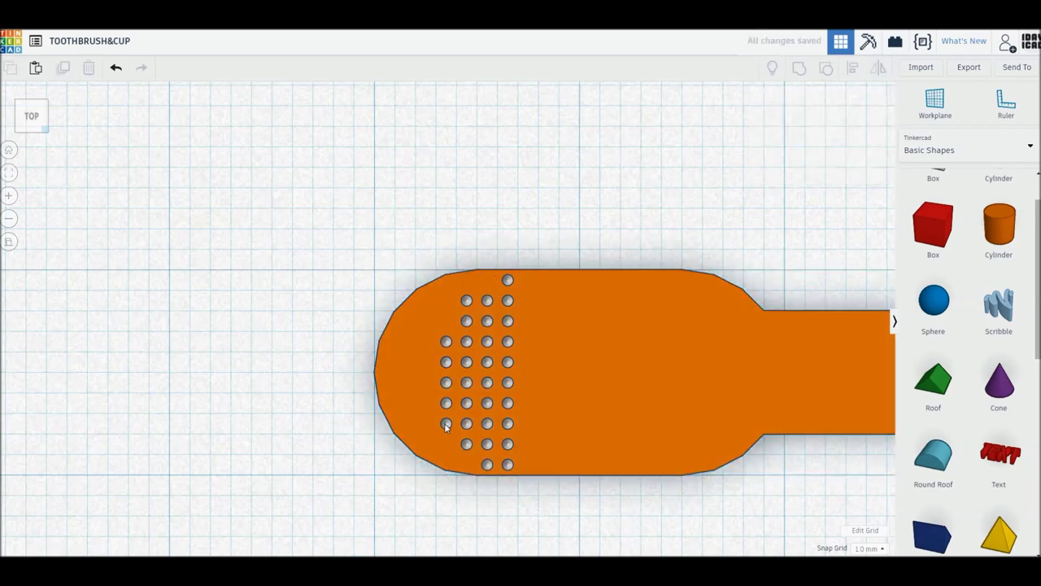
left_click_drag(569, 454, 616, 448)
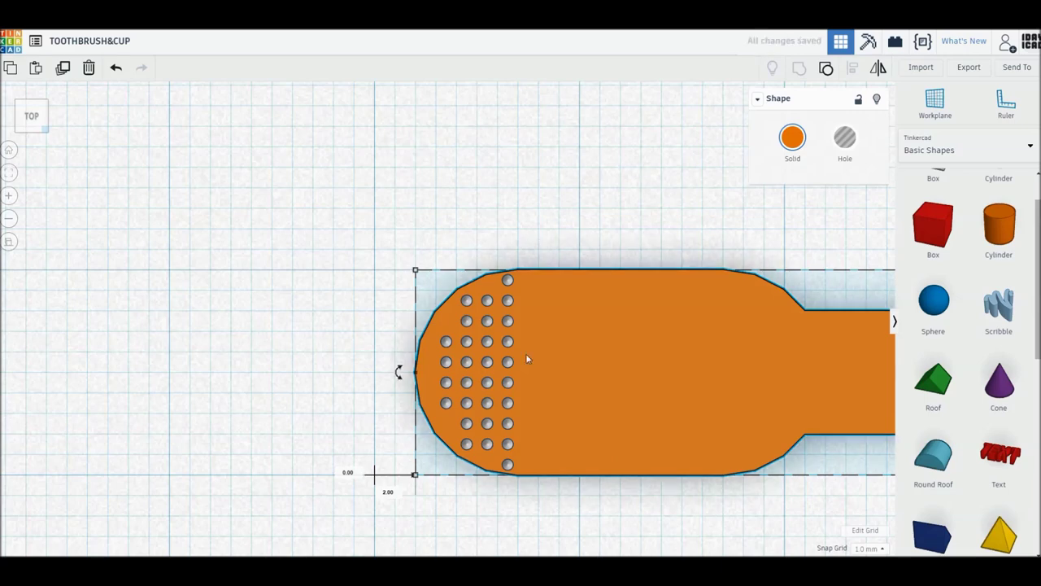
key("Delete")
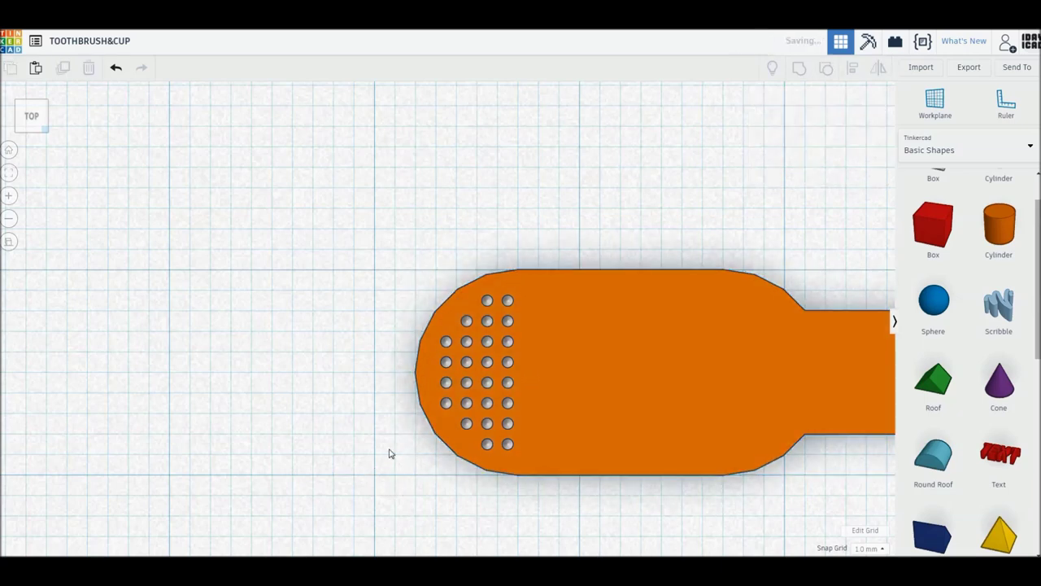
left_click_drag(569, 463, 856, 461)
left_click_drag(478, 281, 579, 504)
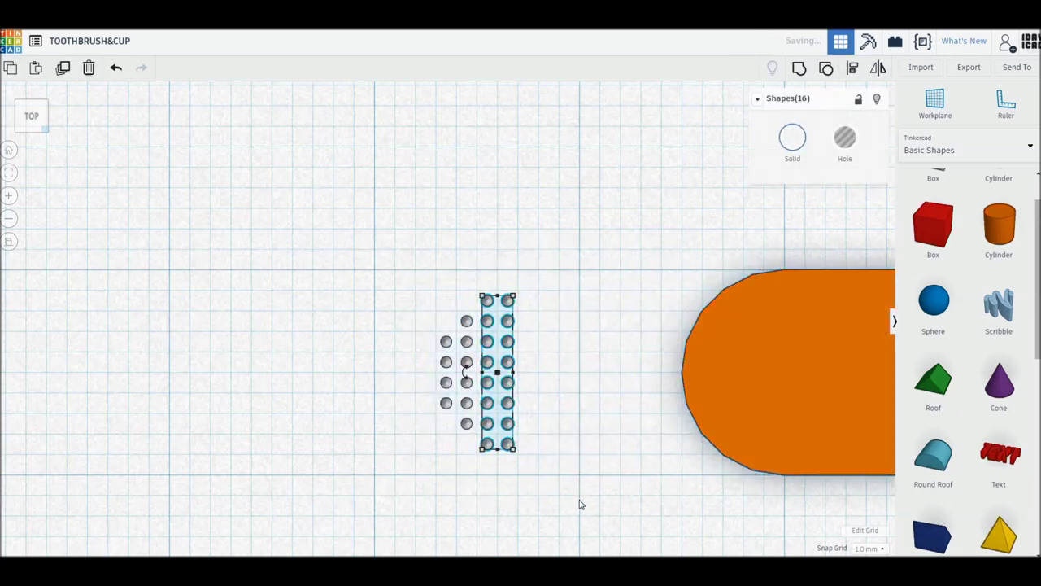
Duplicate the two right post columns and shift columns to widen the bristle grid
key("ctrl+d")
key("ctrl+d")
key("ctrl+d")
key("ctrl+d")
key("ctrl+d")
mouse_move(765, 432)
left_mouse_down()
mouse_move(437, 269)
mouse_move(457, 234)
left_mouse_up()
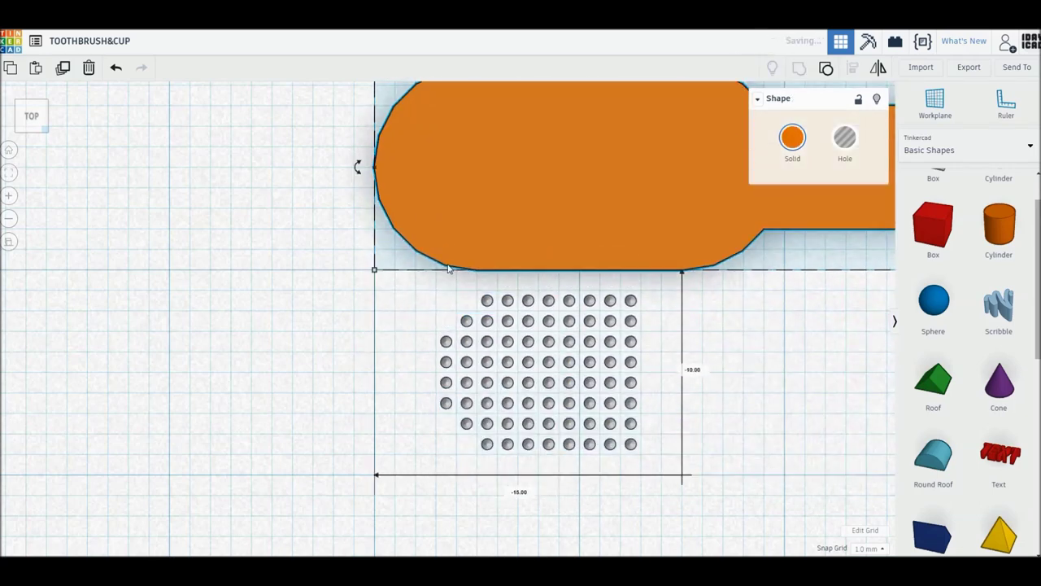
left_click_drag(386, 281, 651, 459)
key("Left")
key("Left")
left_click(653, 456)
middle_click_drag(653, 456, 560, 487)
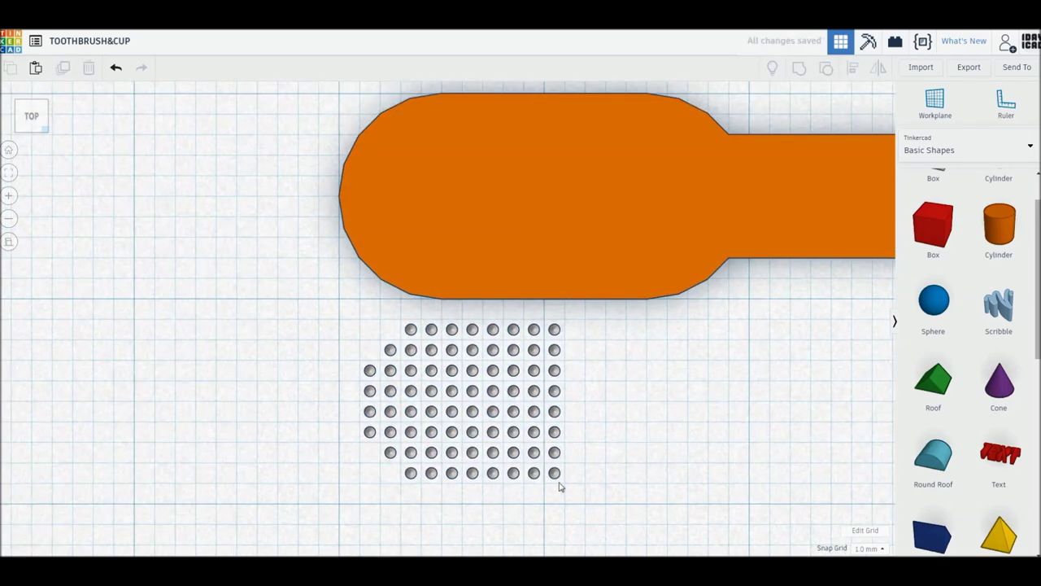
left_click_drag(547, 486, 422, 317)
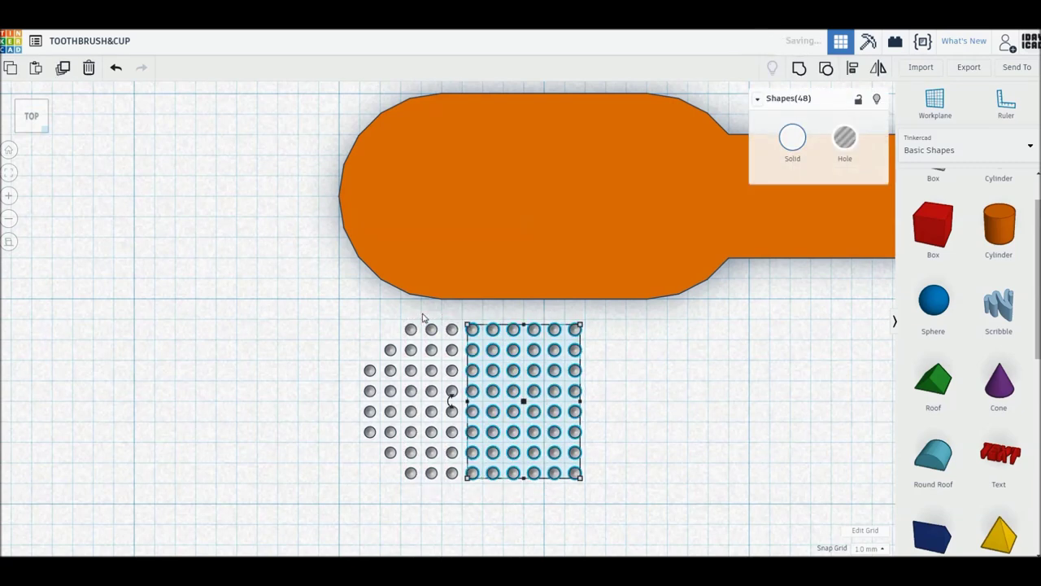
key("Right")
key("Right")
key("Right")
left_click_drag(399, 454, 404, 495)
key("Right")
key("Right")
key("Right")
key("Right")
left_click_drag(298, 332, 382, 453)
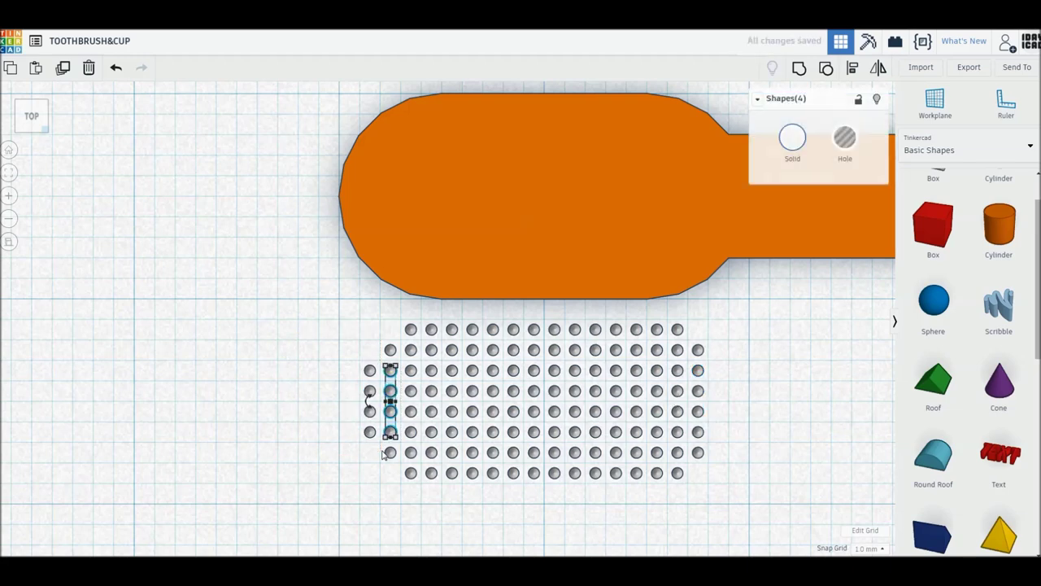
Group the whole bristle array and settle the block onto the brush head
left_click_drag(299, 322, 771, 537)
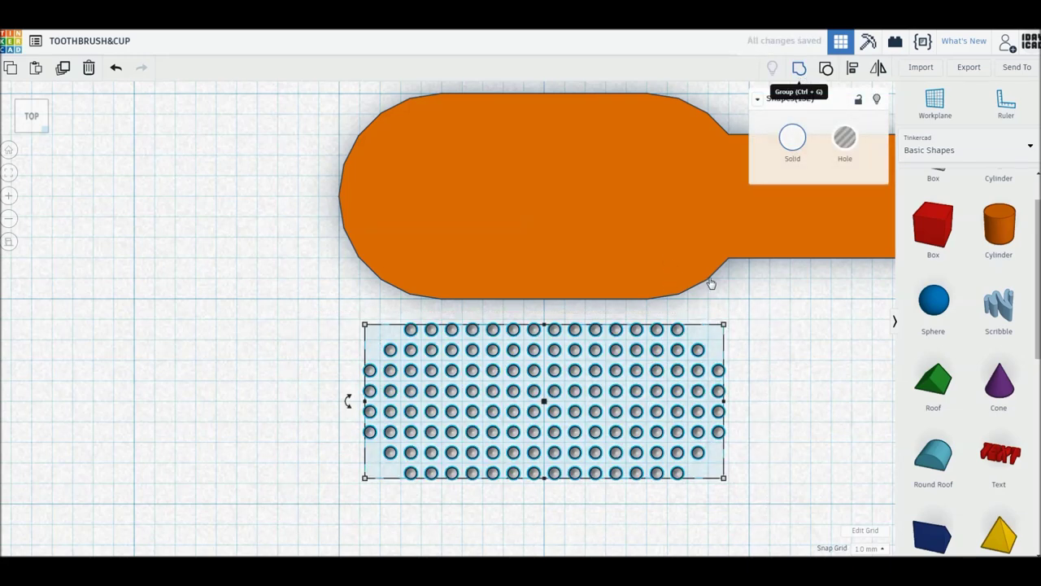
key("ctrl+a")
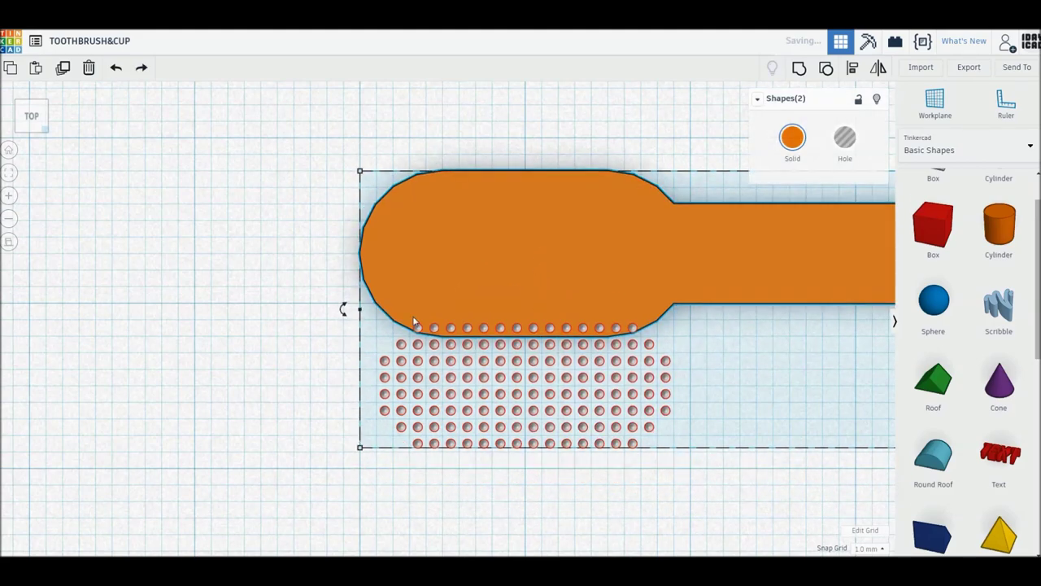
key("ctrl+g")
left_click_drag(513, 325, 520, 399)
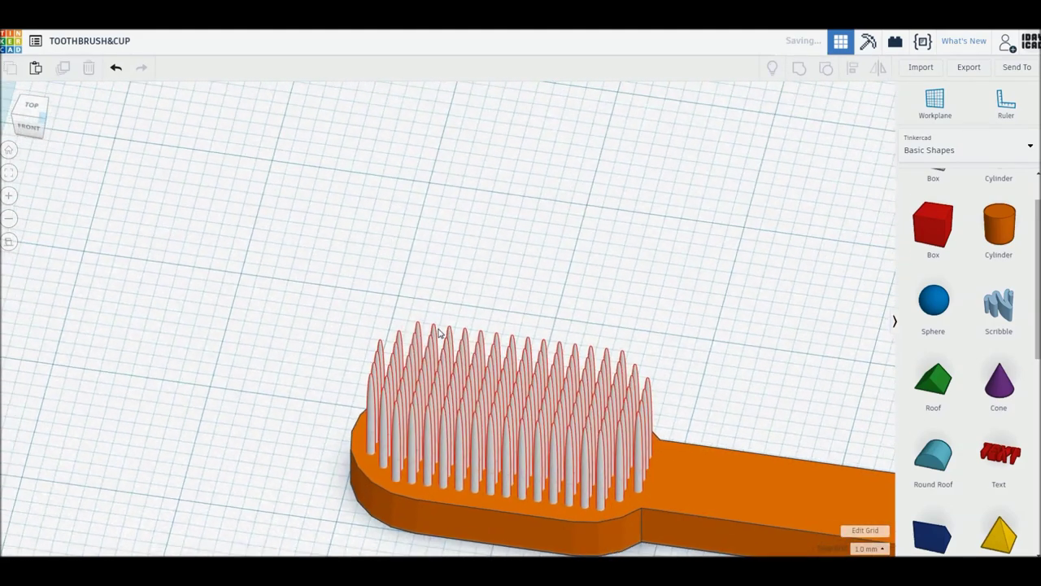
Group the handle with the bristle array and set the group to Multicolor
right_click_drag(298, 257, 458, 353)
left_click(410, 387)
left_click(526, 431)
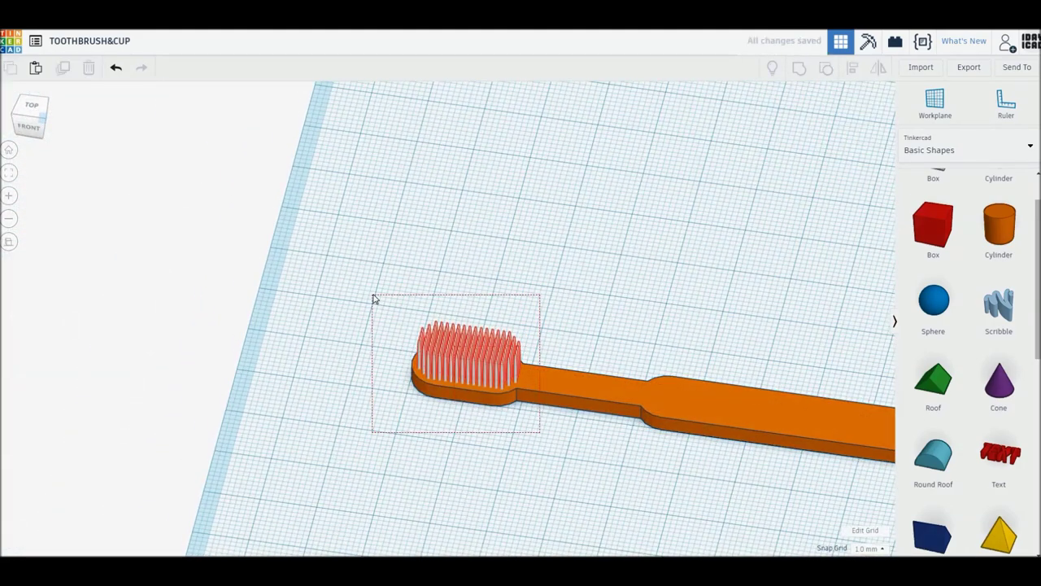
left_click_drag(539, 432, 373, 299)
left_click(569, 380, "shift")
left_click(826, 68)
left_click(793, 138)
left_click(796, 287)
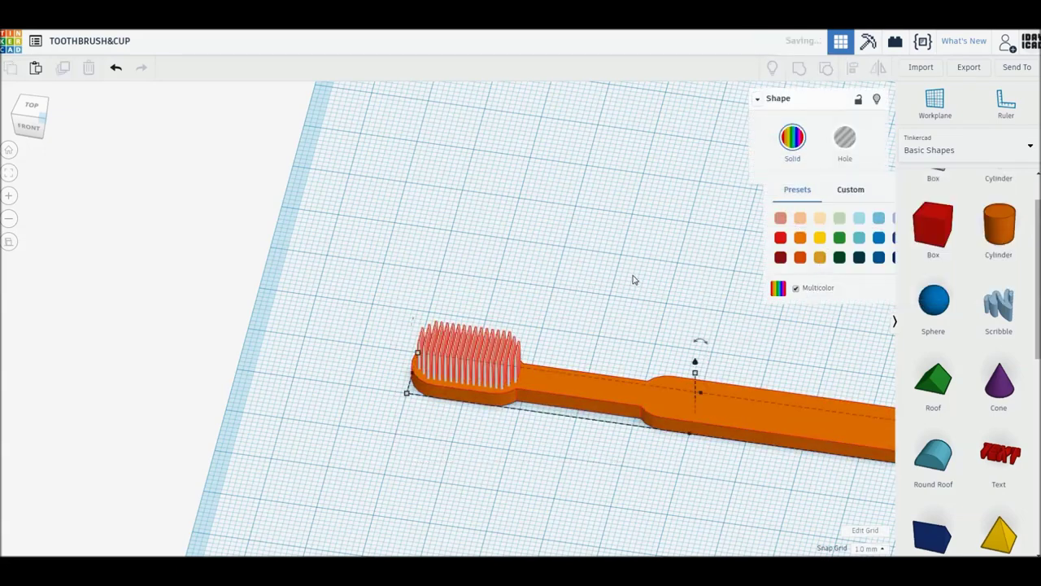
In Top view, rotate the toothbrush near vertical, back to horizontal, then ungroup it
left_click(31, 104)
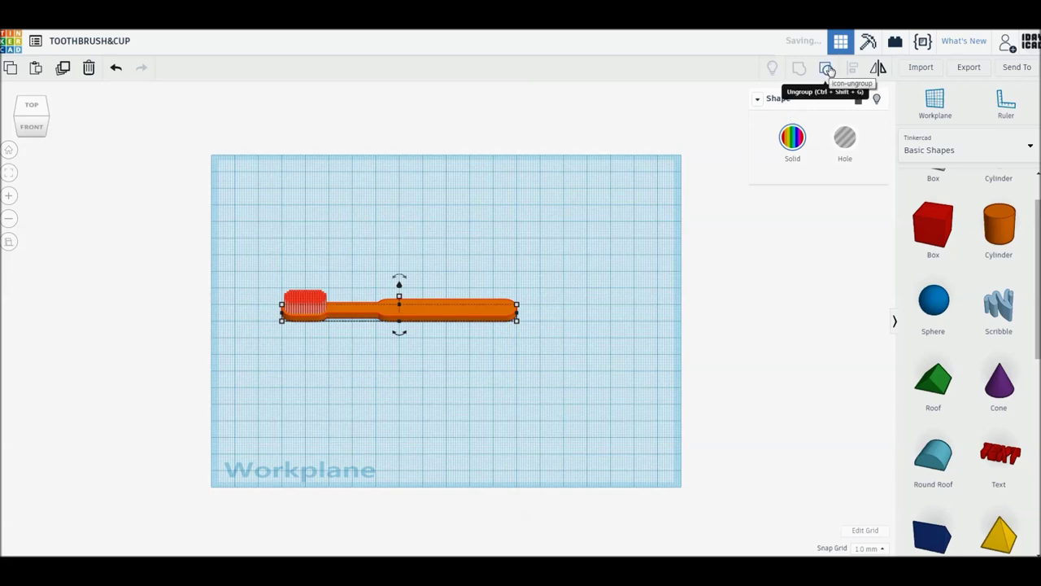
mouse_move(398, 280)
left_mouse_down()
mouse_move(364, 335)
mouse_move(344, 321)
left_mouse_up()
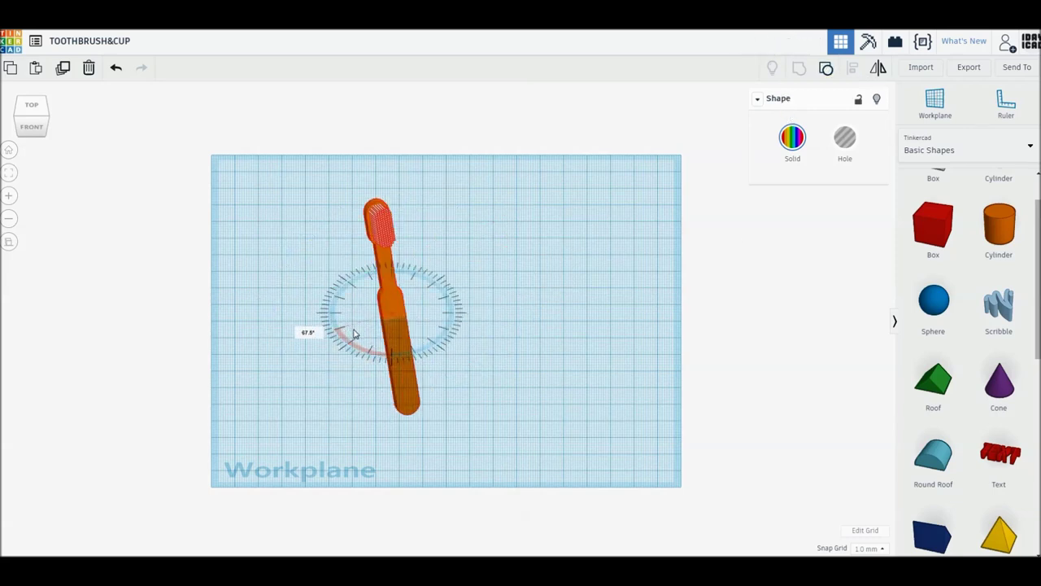
left_click_drag(344, 321, 474, 344)
left_click(488, 362)
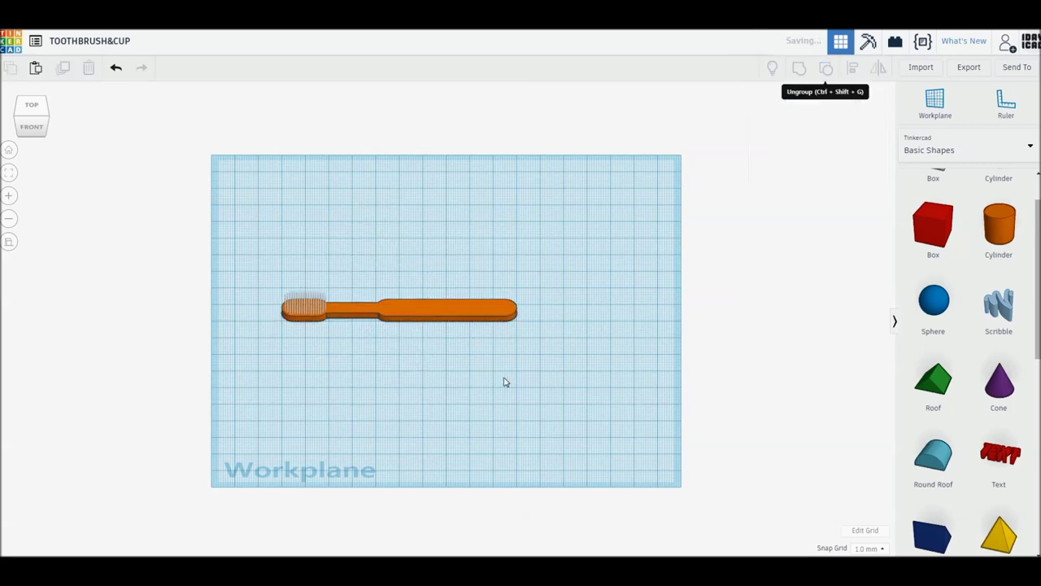
Stretch the thin handle piece to the end cap and trial-group the four handle parts
left_click(33, 114)
left_click(309, 308)
left_click_drag(379, 279, 549, 333)
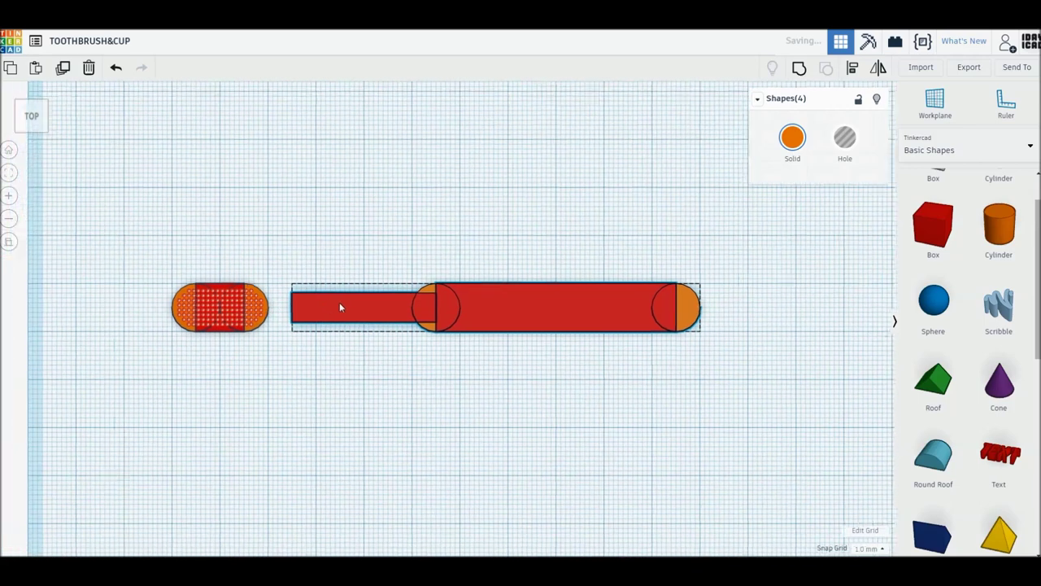
left_click(340, 303)
left_click_drag(304, 289, 259, 289)
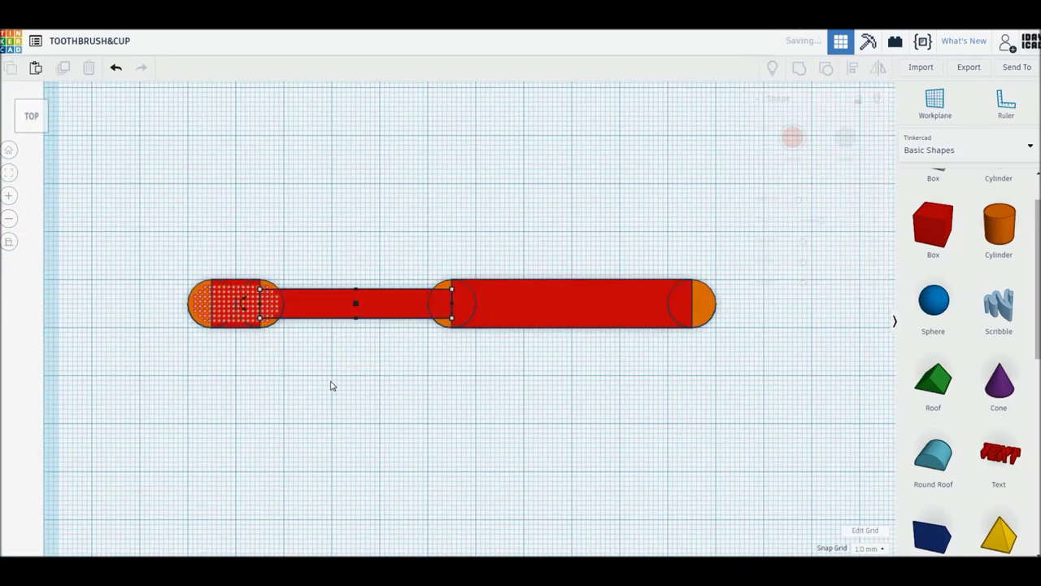
left_click_drag(144, 221, 700, 383)
left_click(799, 68)
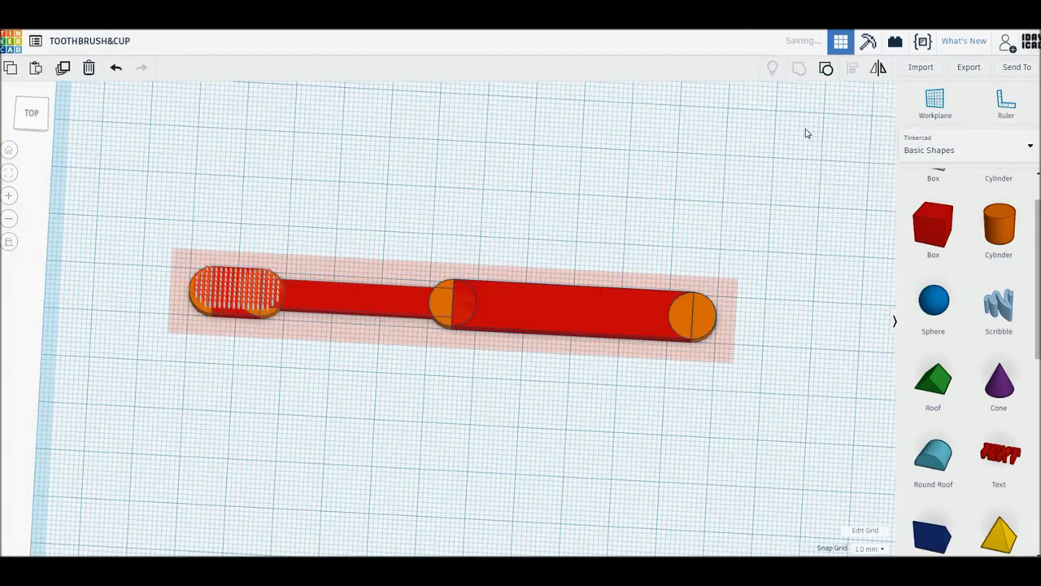
left_click(826, 67)
left_click(462, 354)
Group the toothbrush parts and try yellow, pale green, then light blue colours
left_click_drag(384, 236, 414, 353)
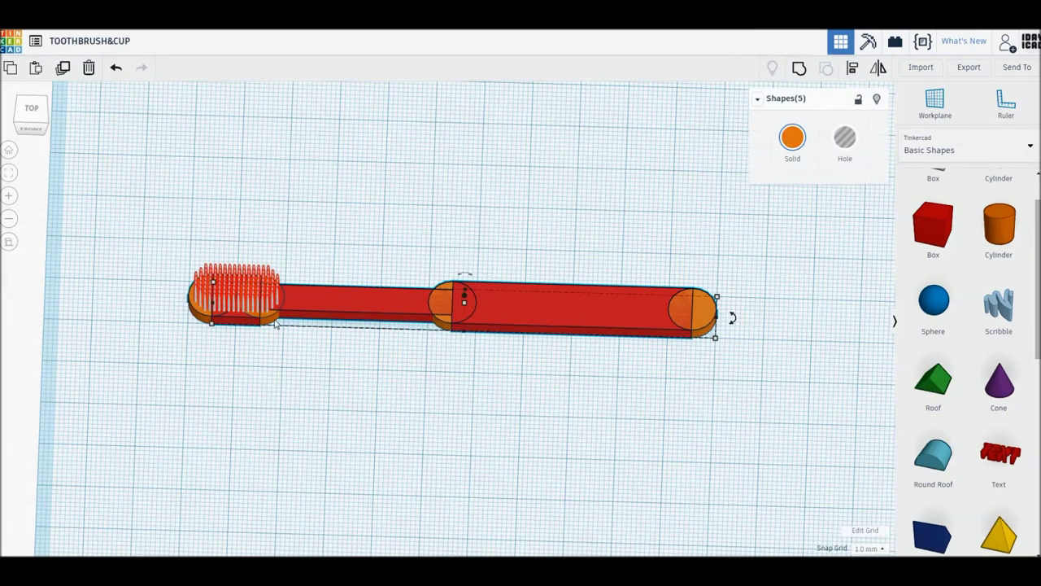
left_click(799, 67)
left_click(792, 138)
left_click(823, 240)
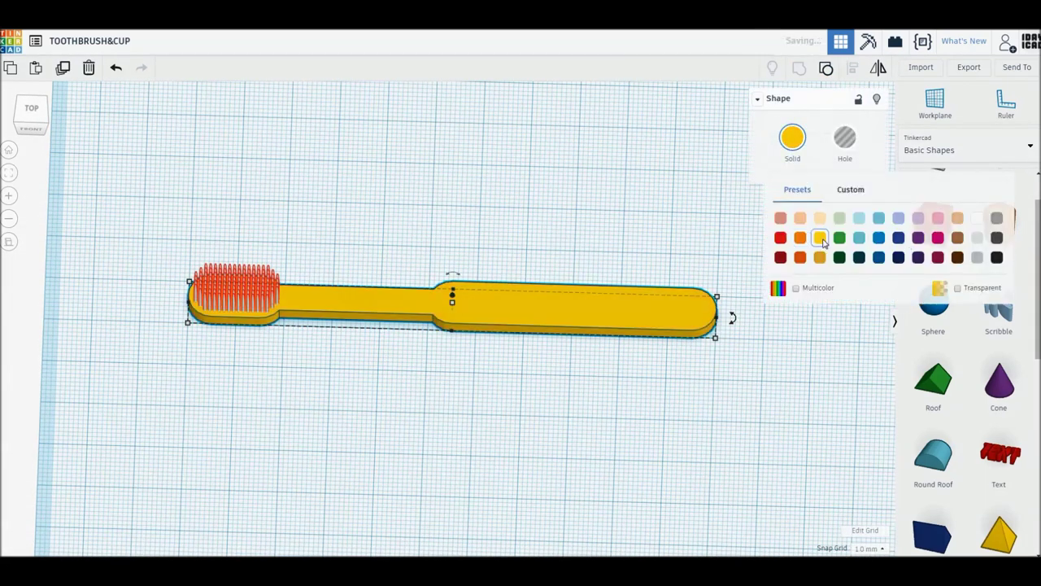
left_click(793, 136)
left_click(795, 136)
left_click(841, 237)
left_click(792, 138)
left_click(859, 237)
Settle on a light blue handle, group it with the red bristles, and tilt it 45°
left_click(793, 139)
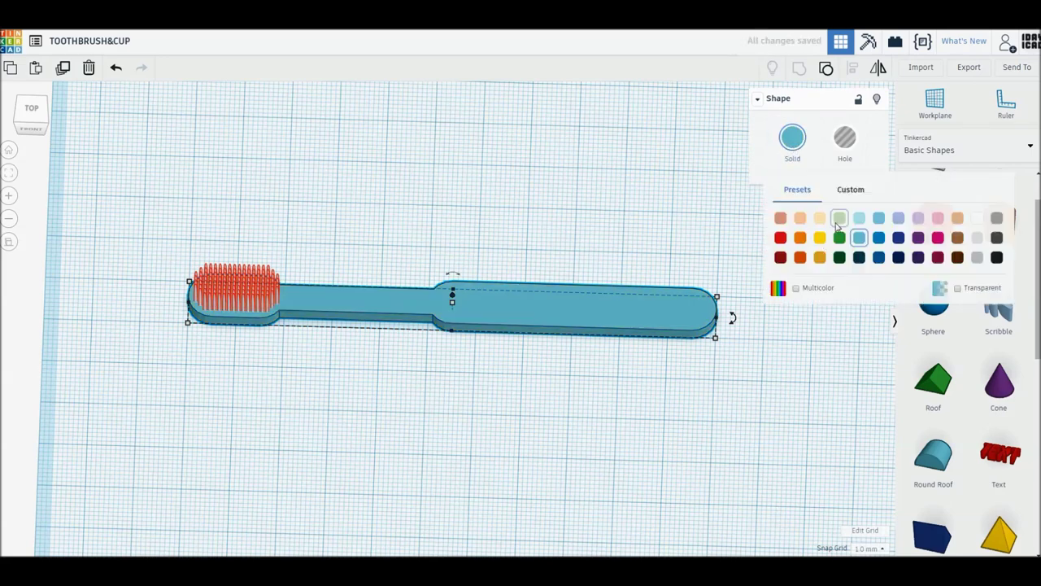
left_click(839, 223)
left_click(792, 138)
left_click(859, 237)
left_click_drag(356, 365, 174, 236)
left_click(826, 68)
mouse_move(457, 261)
left_mouse_down()
mouse_move(549, 325)
mouse_move(561, 313)
left_mouse_up()
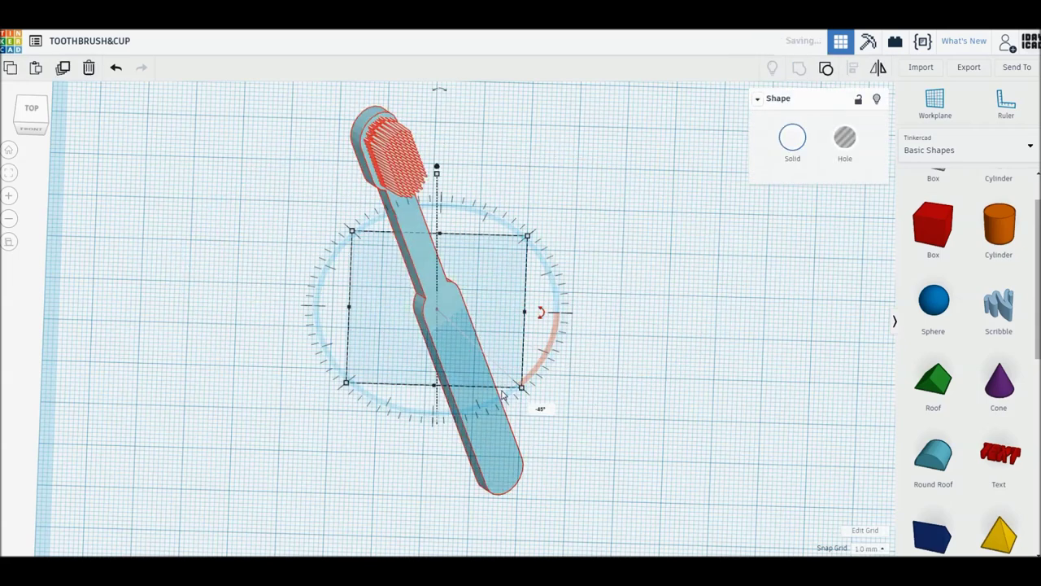
Raise the tilted toothbrush above the workplane and add a cylinder beside it
right_click_drag(537, 313, 442, 138)
left_click_drag(440, 130, 446, 104)
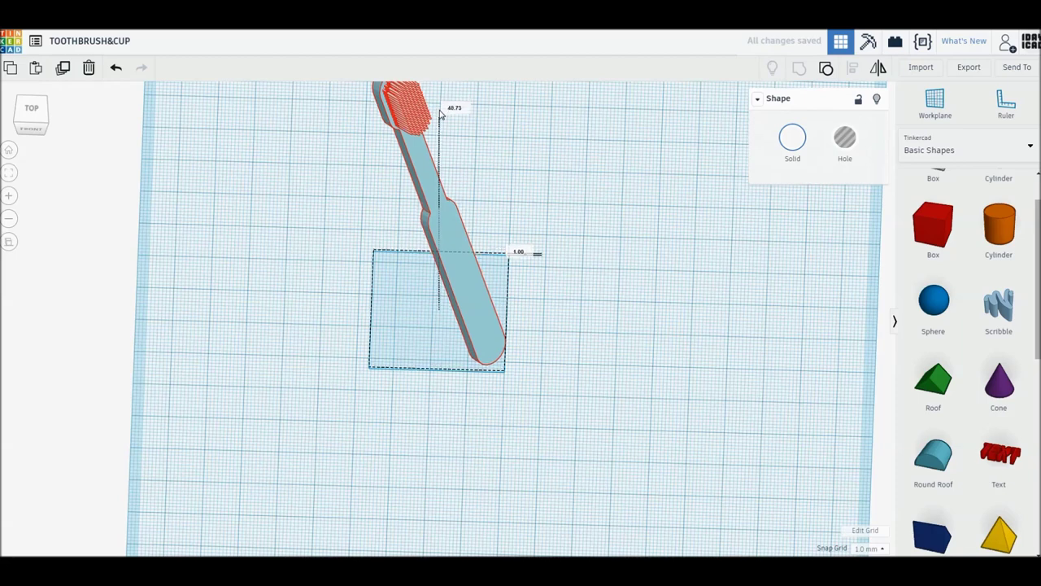
mouse_move(999, 224)
left_mouse_down()
mouse_move(637, 277)
mouse_move(640, 269)
mouse_move(838, 305)
left_mouse_up()
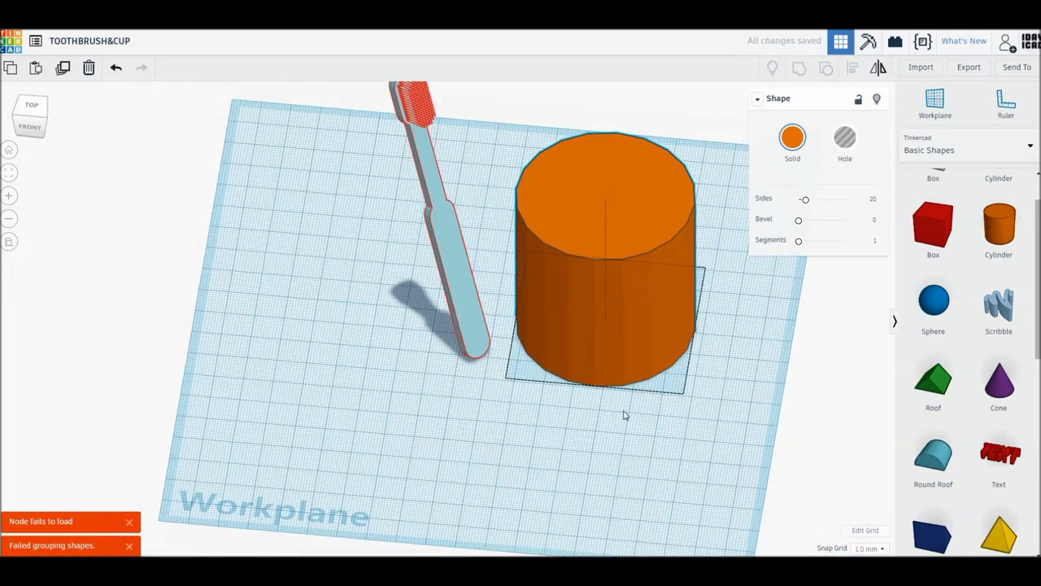
Move the toothbrush aside, resize the cylinder to about 50 mm wide, and group it with an inner hole
left_click(627, 416)
left_click_drag(471, 323, 343, 349)
left_click(618, 290)
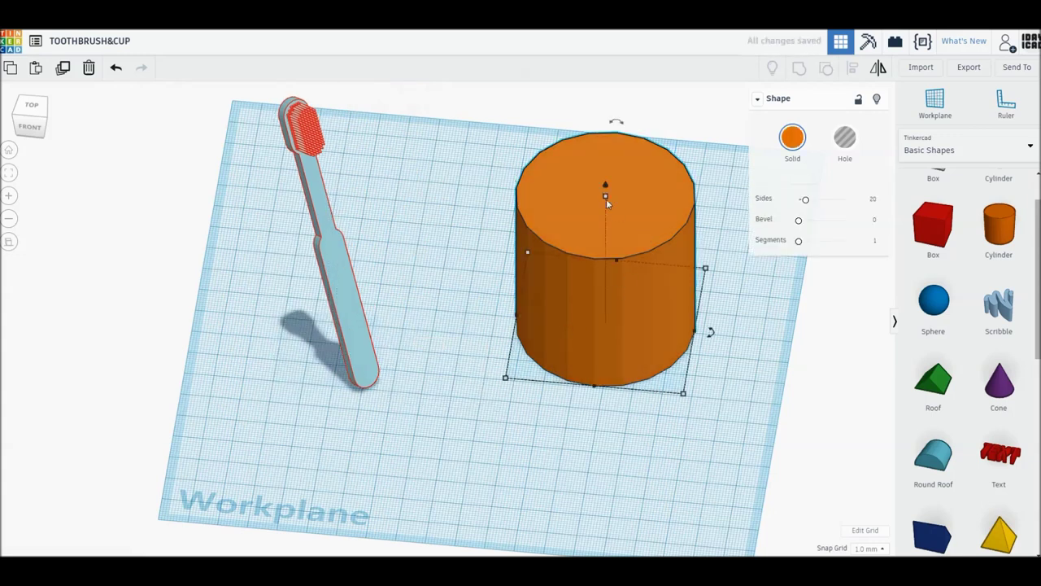
left_click_drag(706, 268, 640, 300)
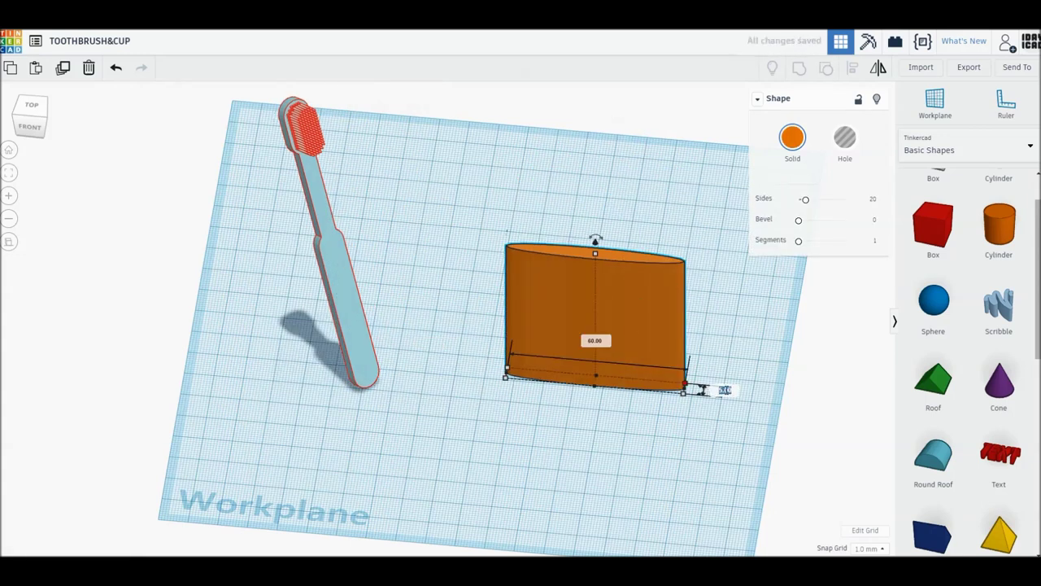
left_click_drag(688, 389, 642, 261)
left_click_drag(589, 209, 589, 216)
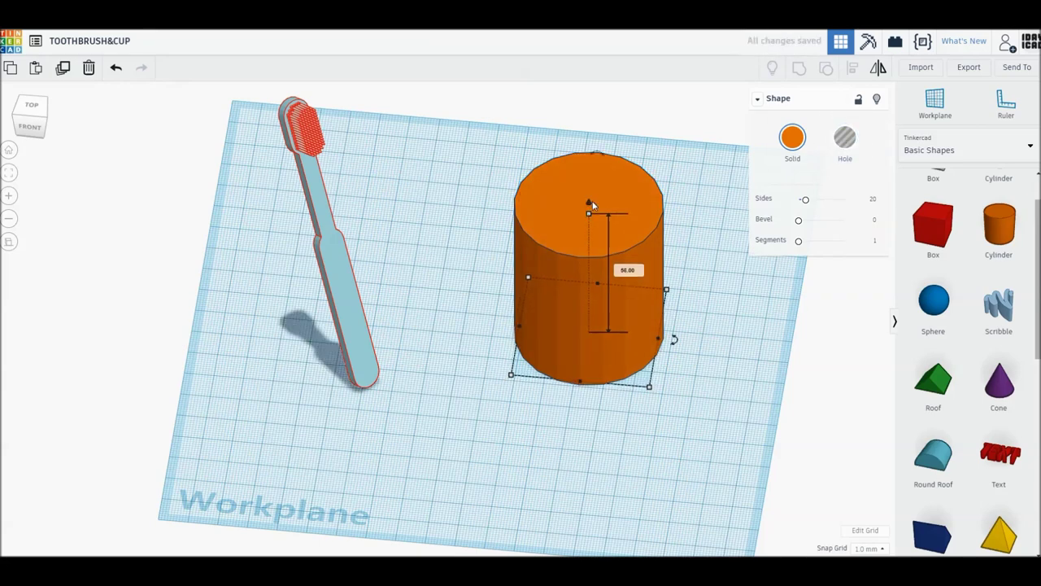
left_click(592, 203, "shift")
key("ctrl+g")
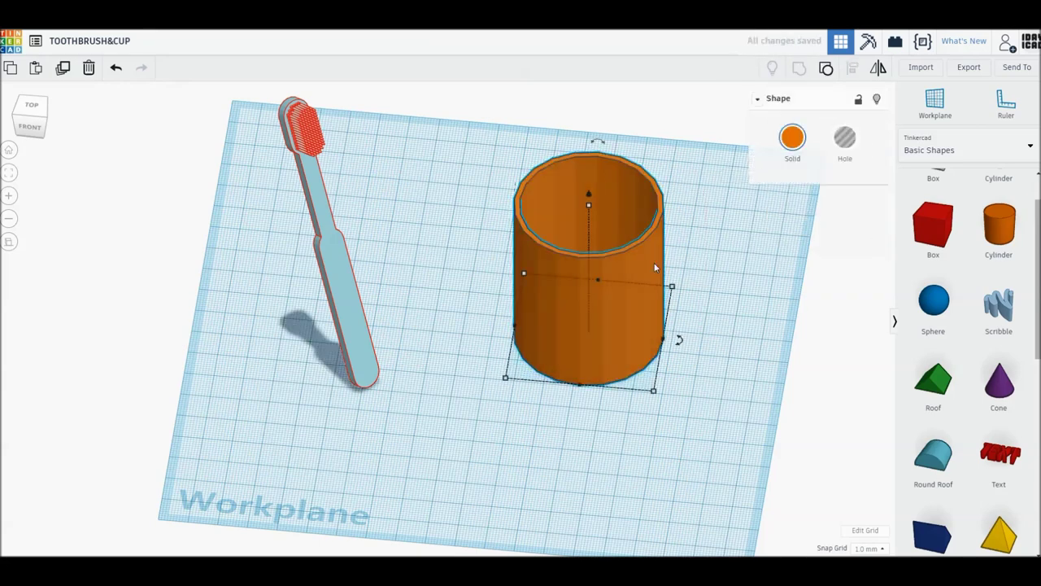
Colour the cup grey, shift it left and down, and make it a hole shape
left_click(803, 166)
left_click(977, 237)
left_click_drag(586, 275, 481, 360)
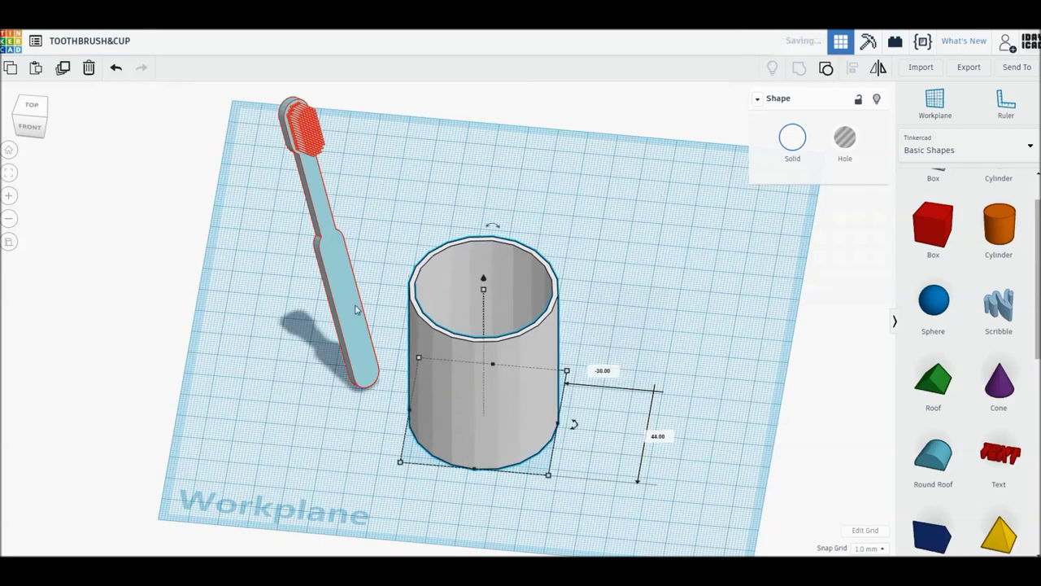
mouse_move(460, 165)
right_mouse_down()
mouse_move(546, 367)
mouse_move(600, 355)
right_mouse_up()
key("h")
Lower the toothbrush and slide the cup around it so the brush stands inside
left_click(468, 192)
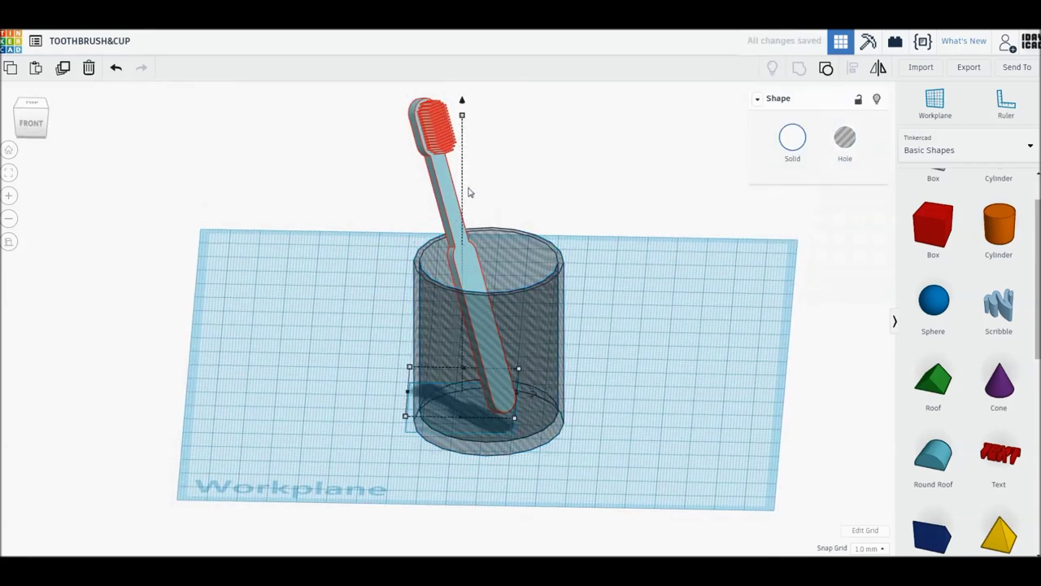
left_click_drag(462, 103, 465, 106)
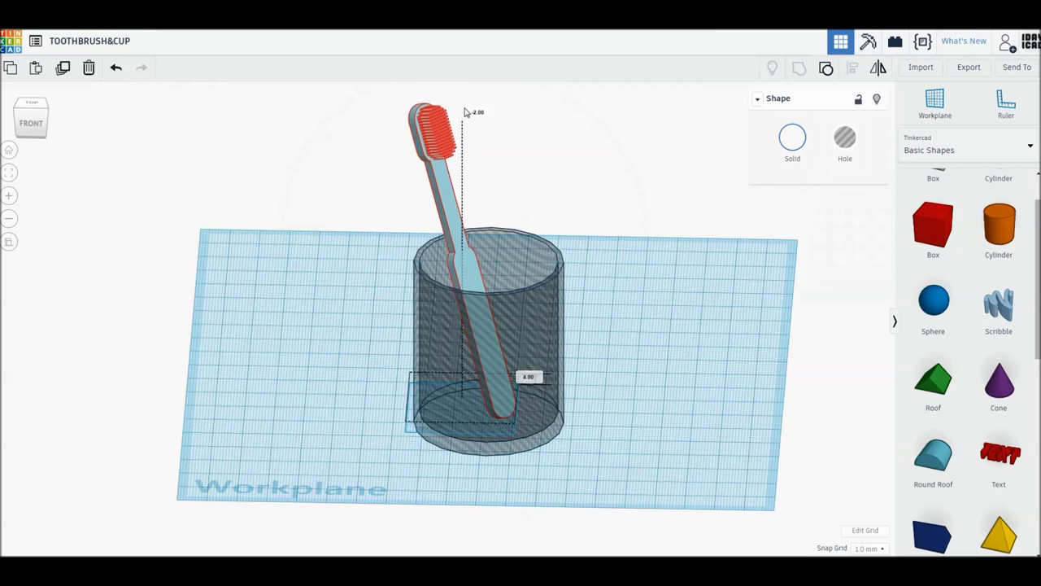
mouse_move(468, 108)
right_mouse_down()
mouse_move(668, 355)
mouse_move(570, 349)
right_mouse_up()
left_click(581, 352)
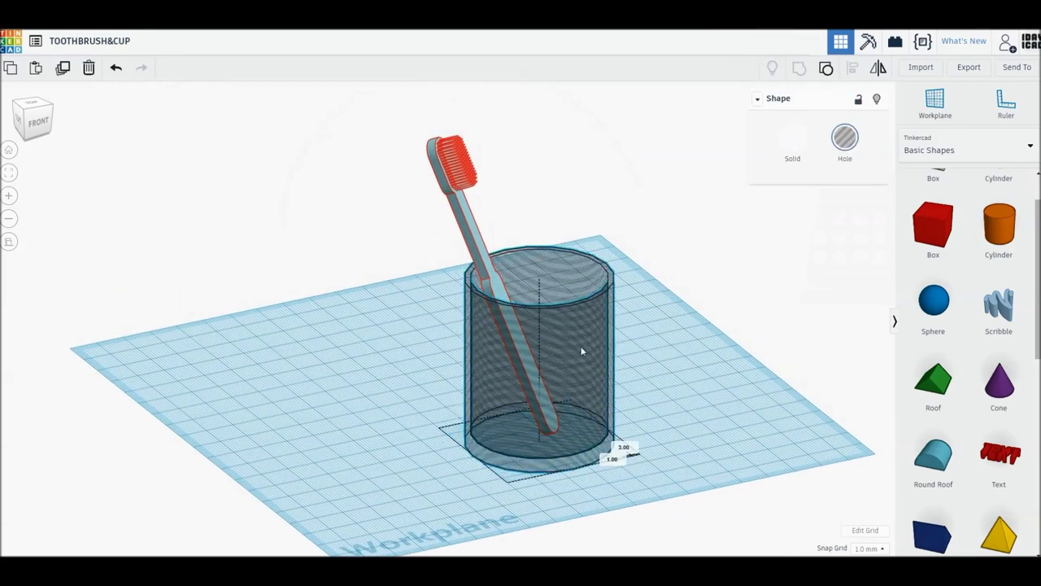
left_click_drag(583, 351, 535, 351)
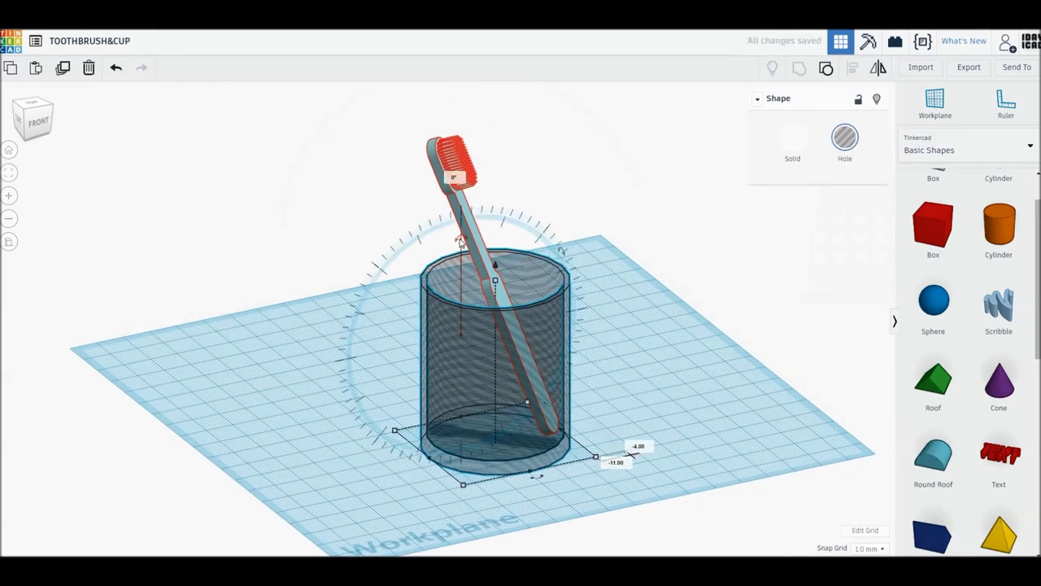
left_click_drag(550, 241, 551, 245)
Switch the cup back to an opaque solid, then zoom in from the home view
mouse_move(551, 244)
right_mouse_down()
mouse_move(482, 372)
mouse_move(656, 351)
mouse_move(636, 301)
right_mouse_up()
left_click(491, 366)
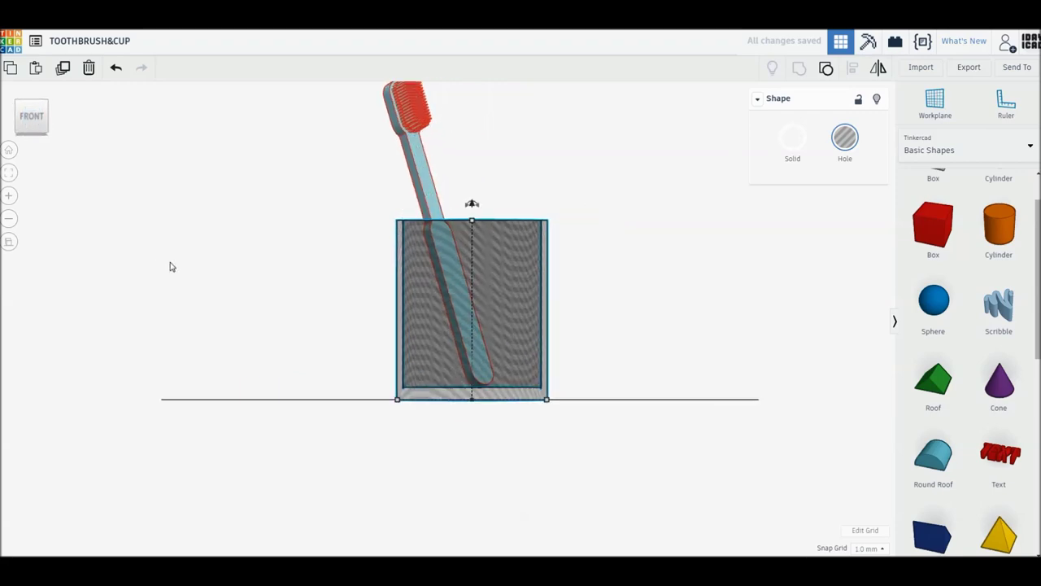
left_click(657, 341)
mouse_move(657, 342)
right_mouse_down()
mouse_move(237, 341)
mouse_move(412, 384)
right_mouse_up()
scroll(480, 439, "up", 3)
left_click(9, 150)
scroll(210, 323, "up", 3)
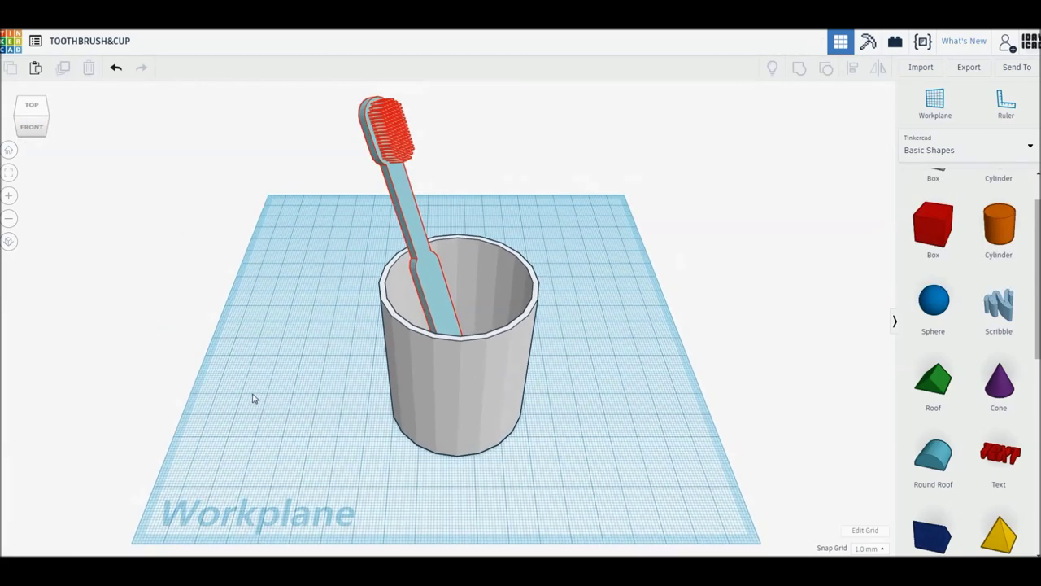